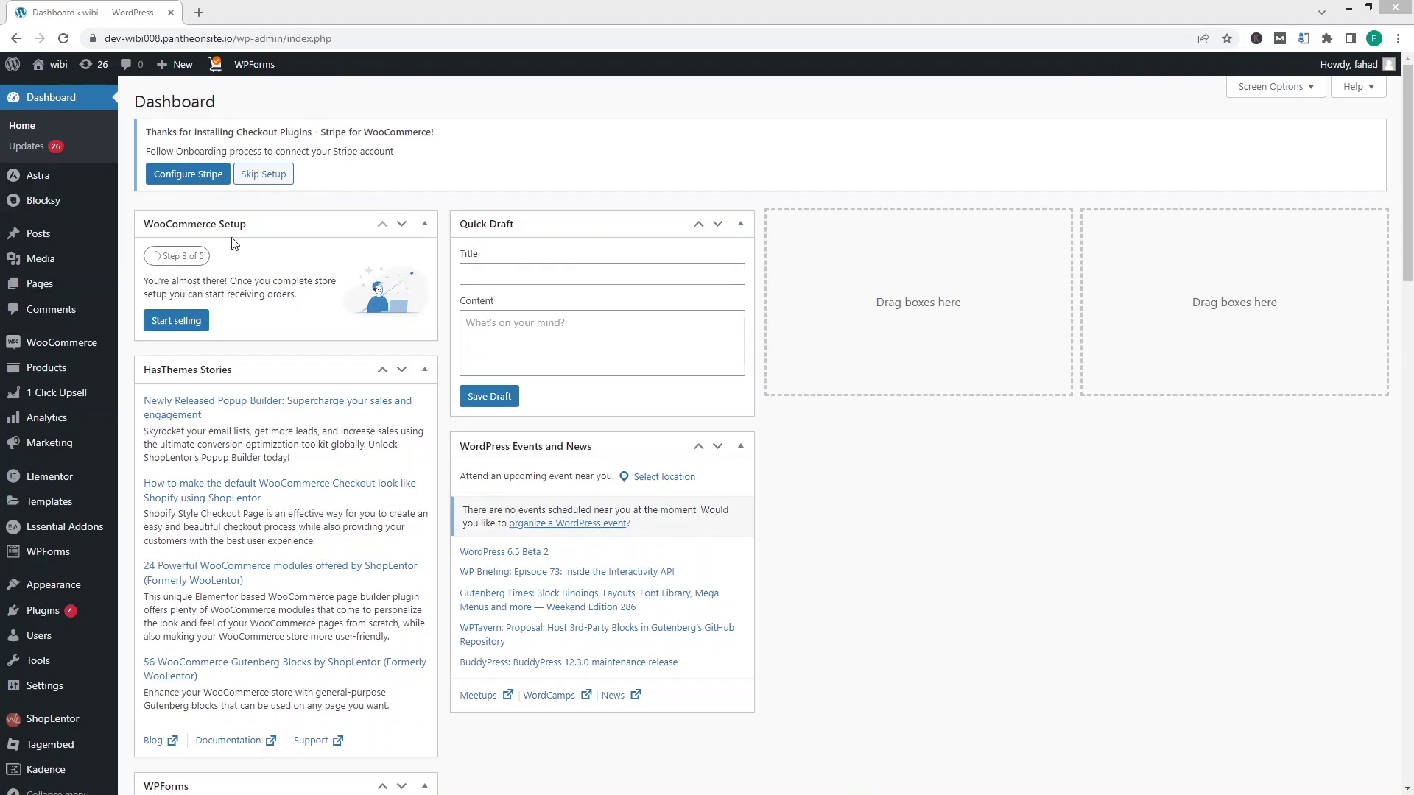
Step: Open the shop in a new tab and load its address in a new incognito window
{"action": "mouse_move", "coordinate": [53, 65]}
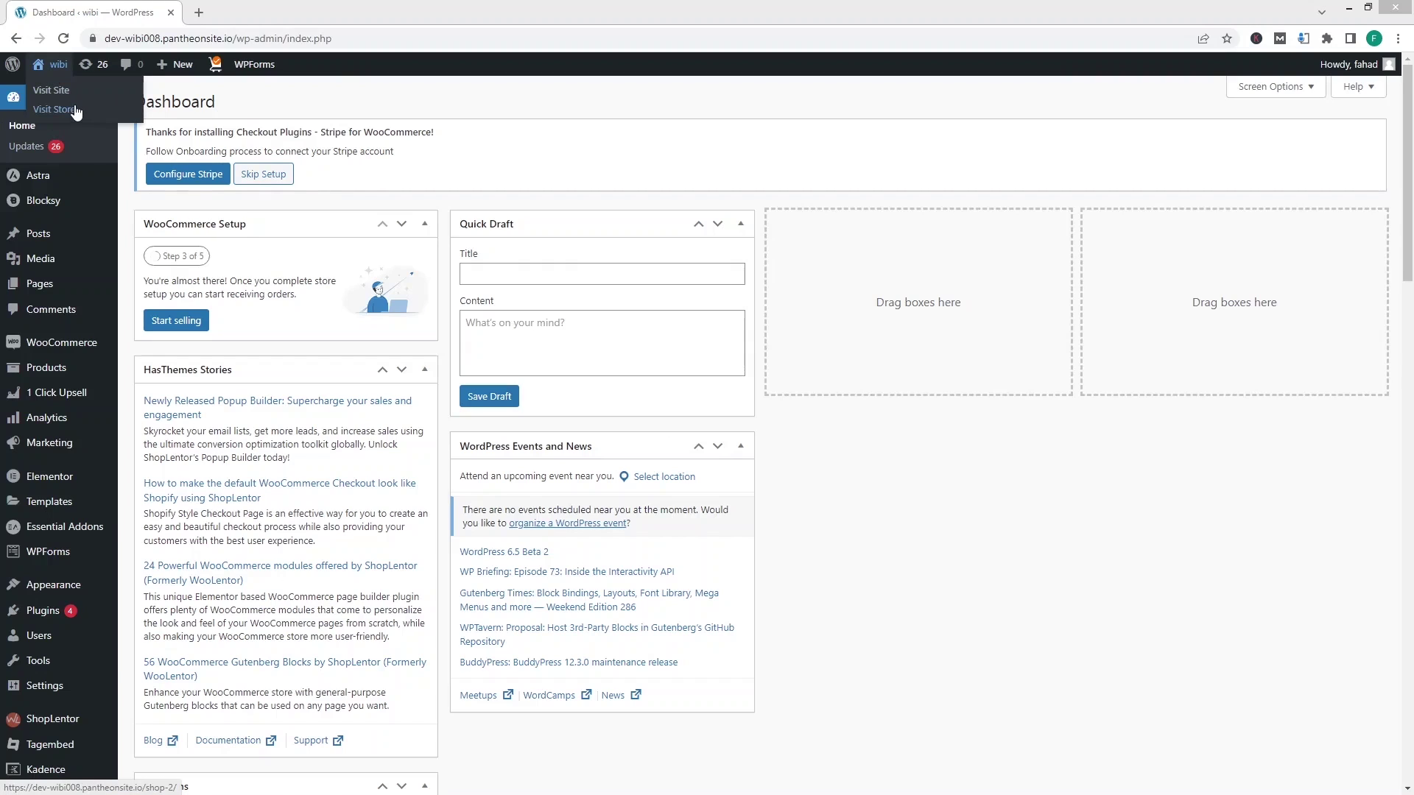
{"action": "left_click", "coordinate": [74, 109]}
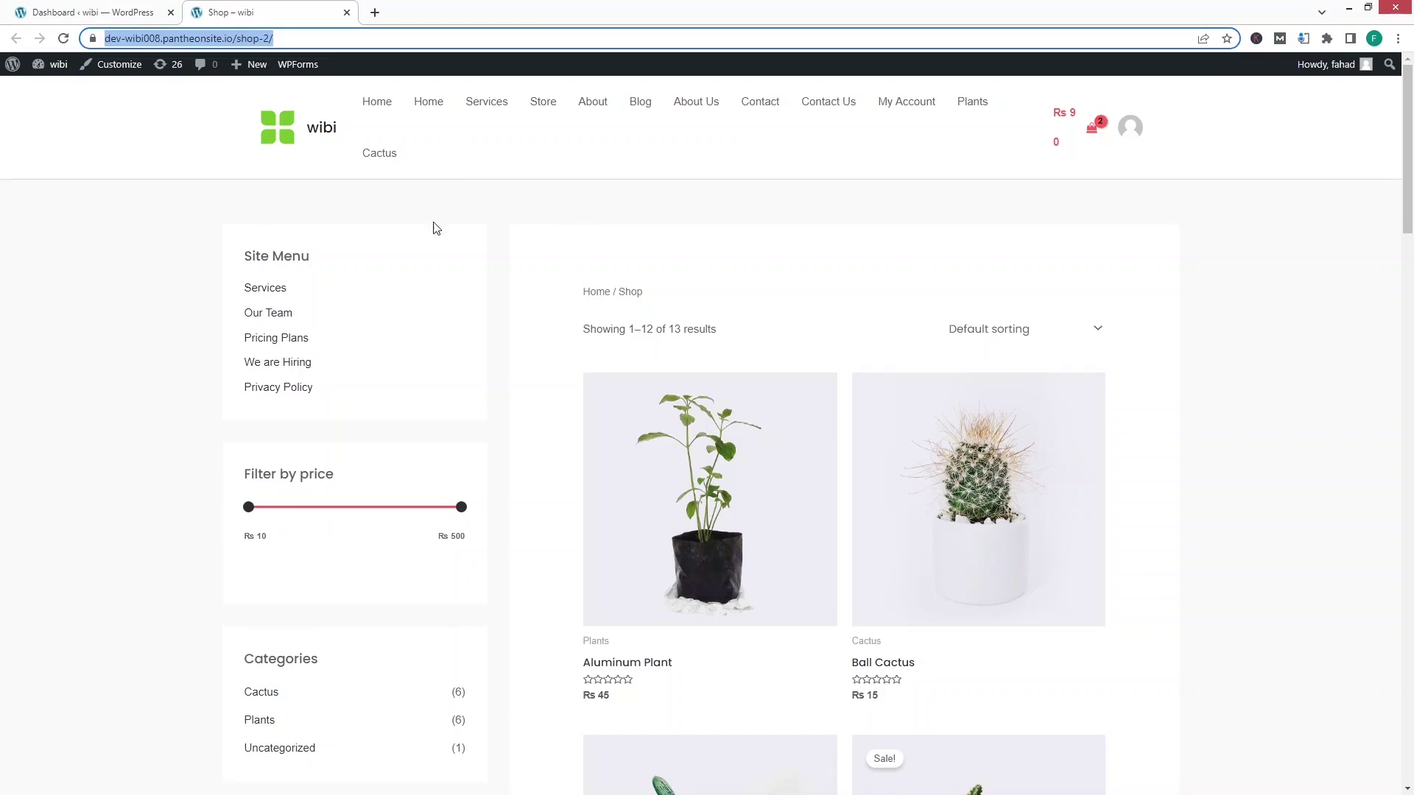
{"action": "left_click", "coordinate": [1396, 38]}
{"action": "left_click", "coordinate": [1268, 94]}
{"action": "type", "text": "https://dev-wibi008.pantheonsite.io/shop-2/"}
{"action": "key", "text": "Return"}
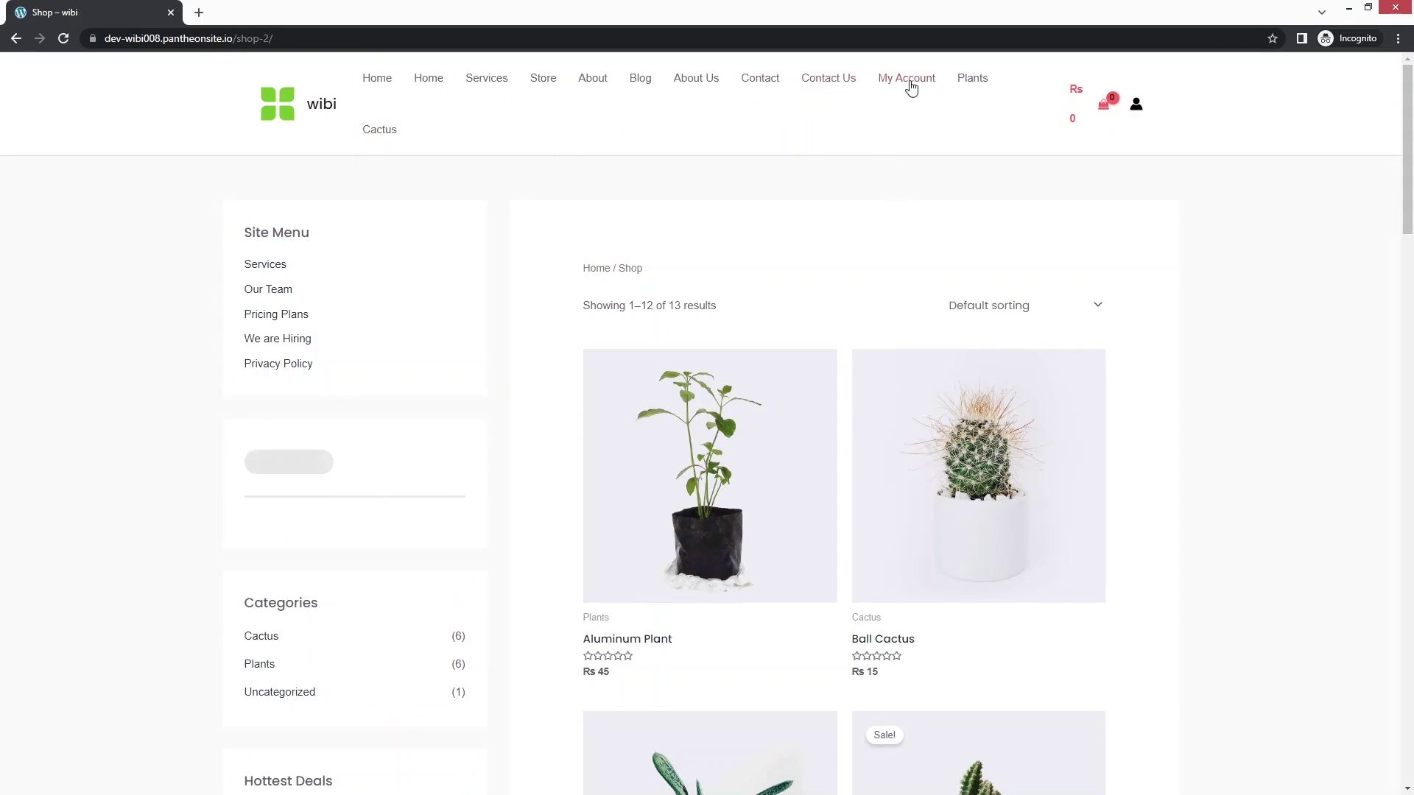
Step: View the logged-out My account page showing both the Login and Register forms
{"action": "left_click", "coordinate": [910, 87]}
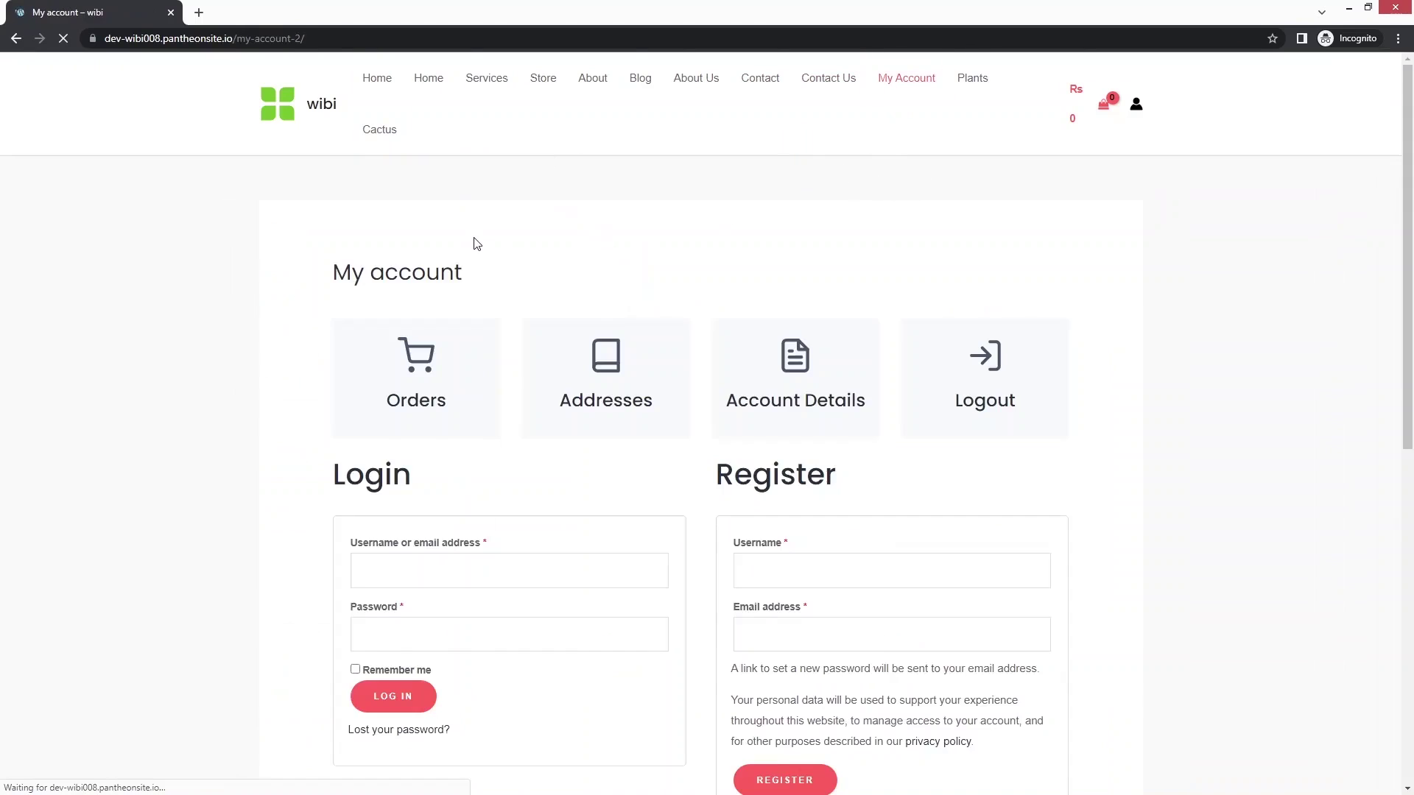
{"action": "scroll", "coordinate": [477, 243], "scroll_direction": "down", "scroll_amount": 5}
{"action": "scroll", "coordinate": [477, 244], "scroll_direction": "up", "scroll_amount": 1}
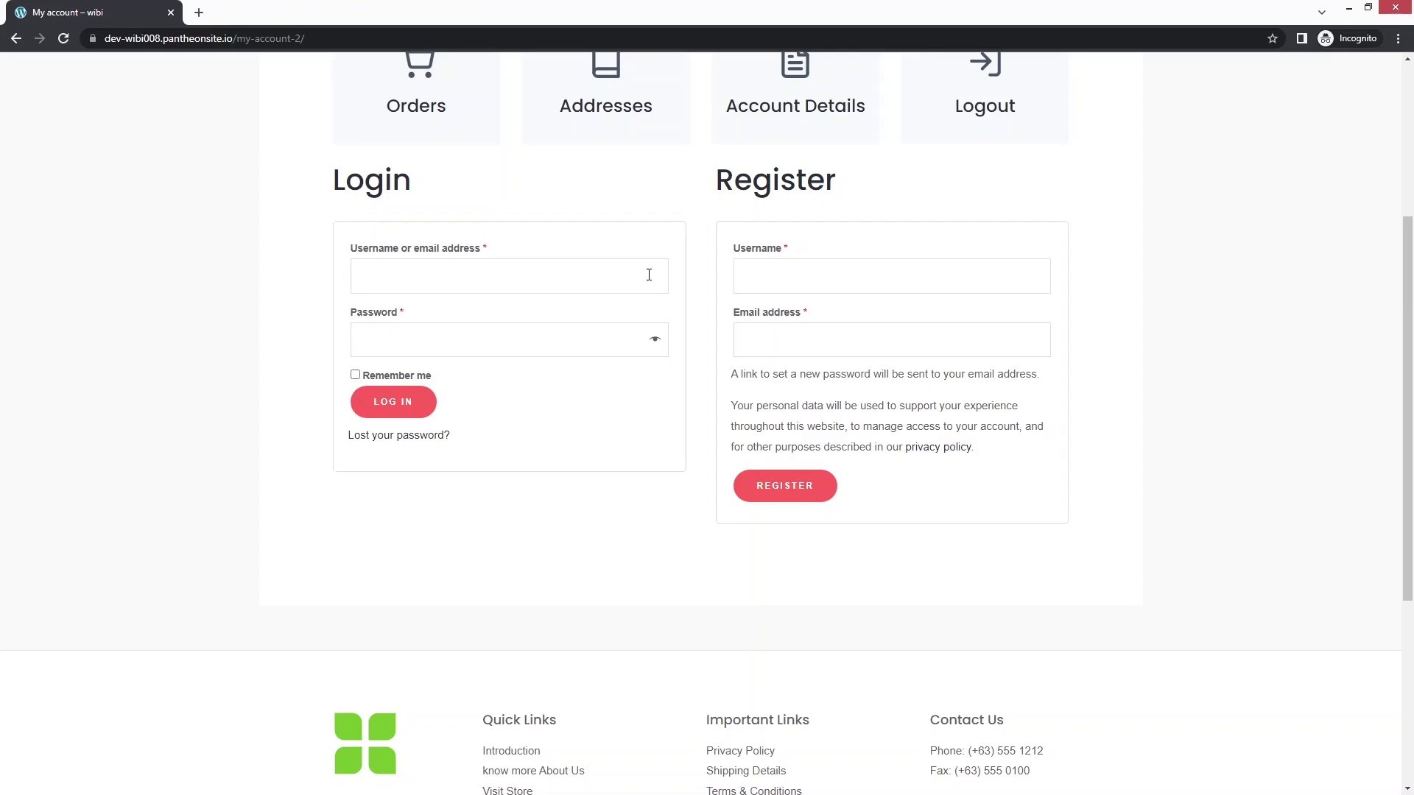
{"action": "key", "text": "alt+Tab"}
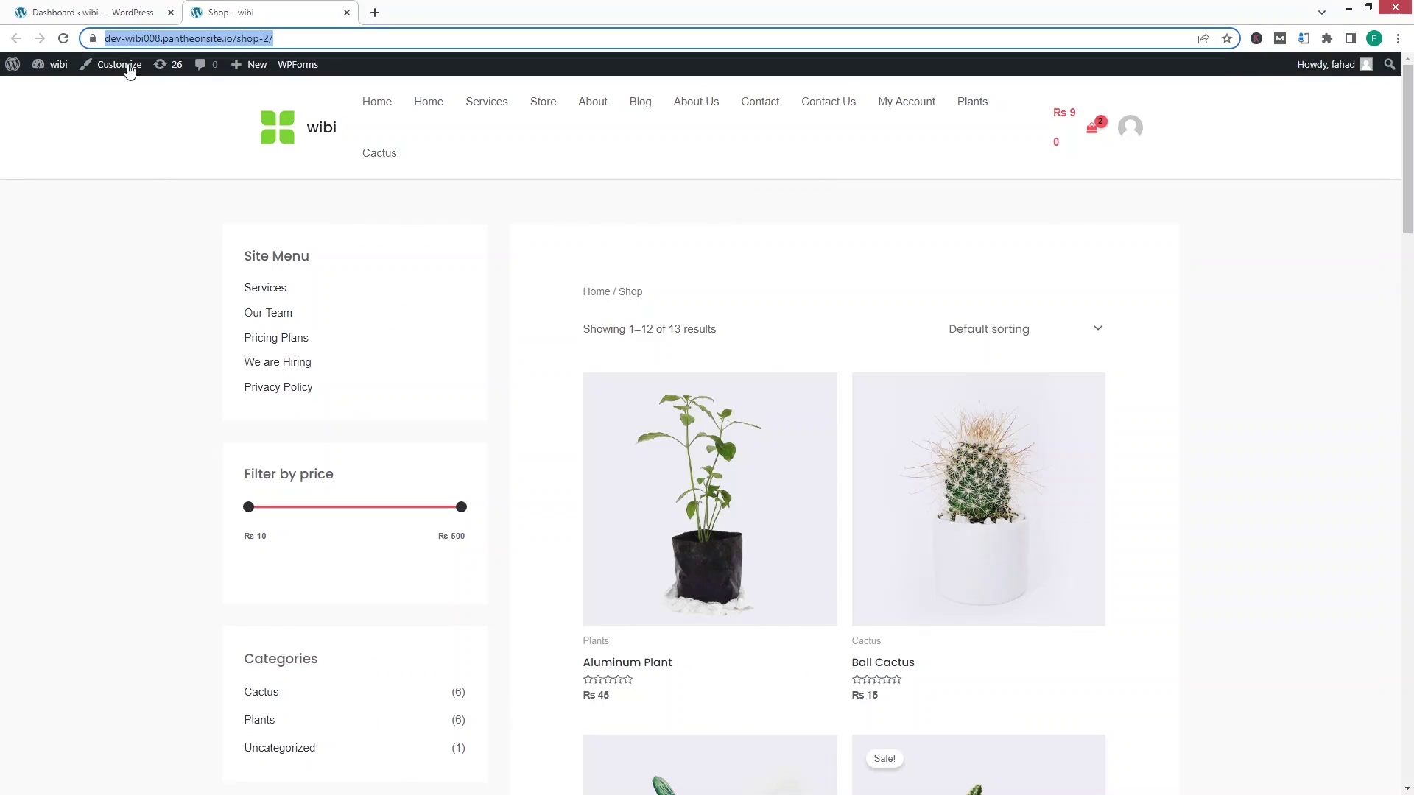
Step: Return to the admin dashboard and open WooCommerce Settings on the General tab
{"action": "left_click", "coordinate": [82, 16]}
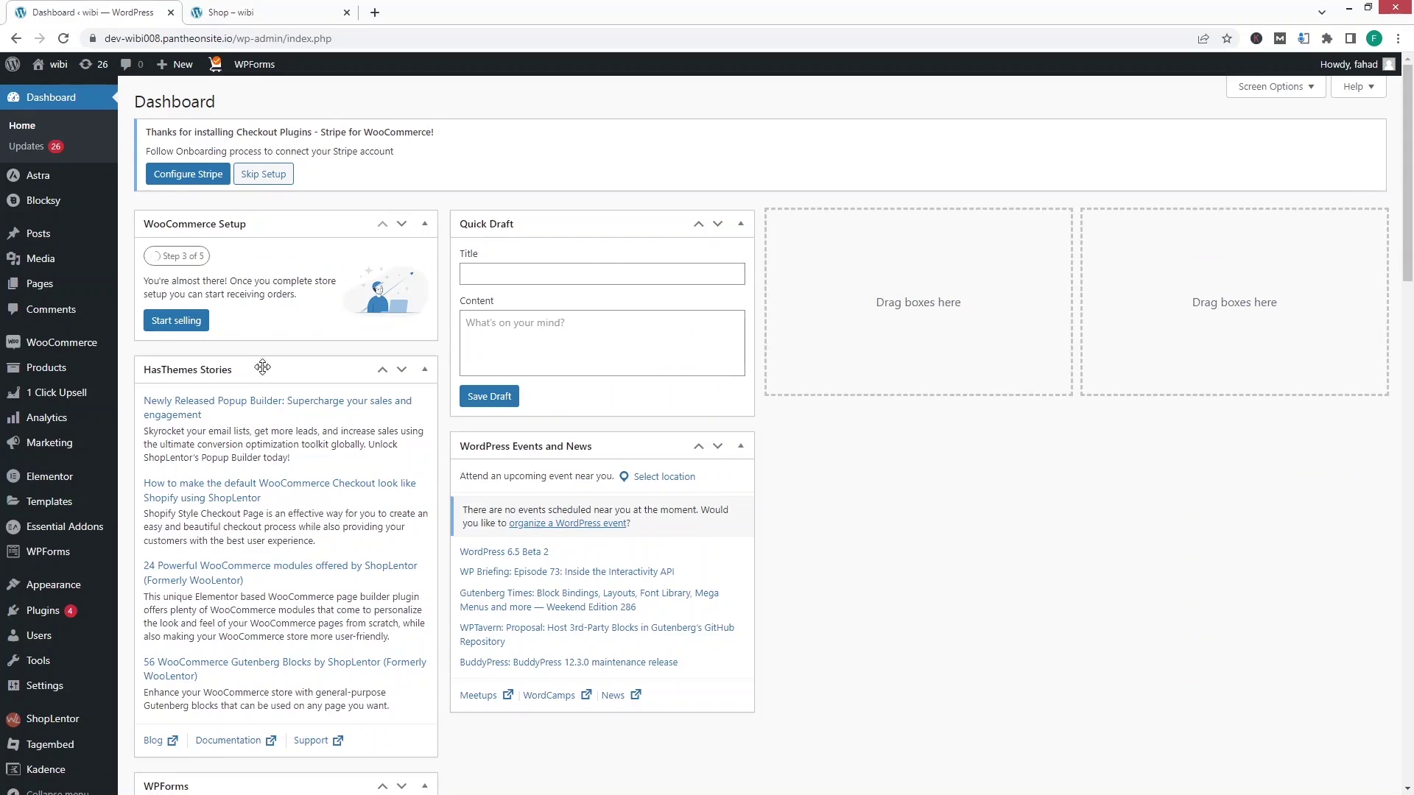
{"action": "mouse_move", "coordinate": [69, 349]}
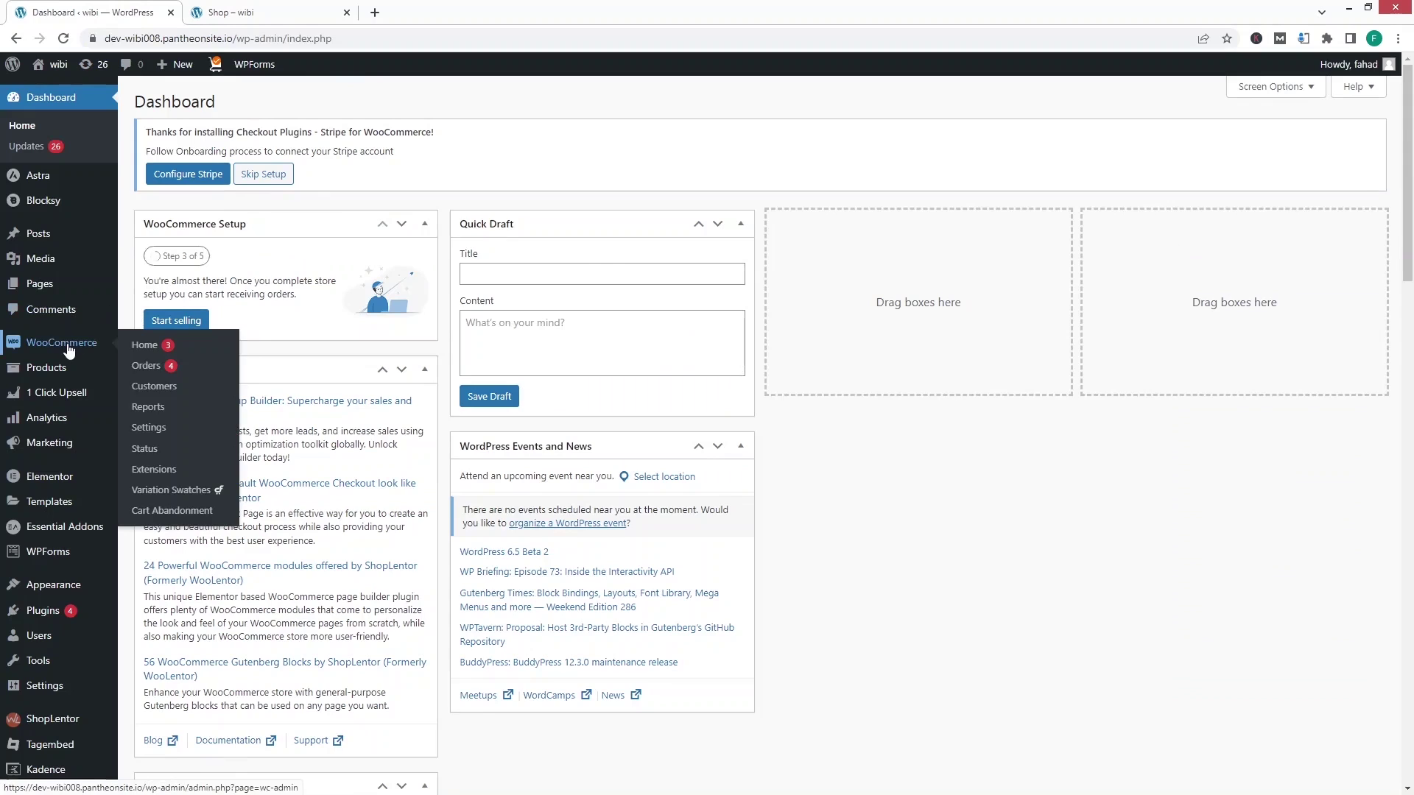
{"action": "left_click", "coordinate": [148, 433]}
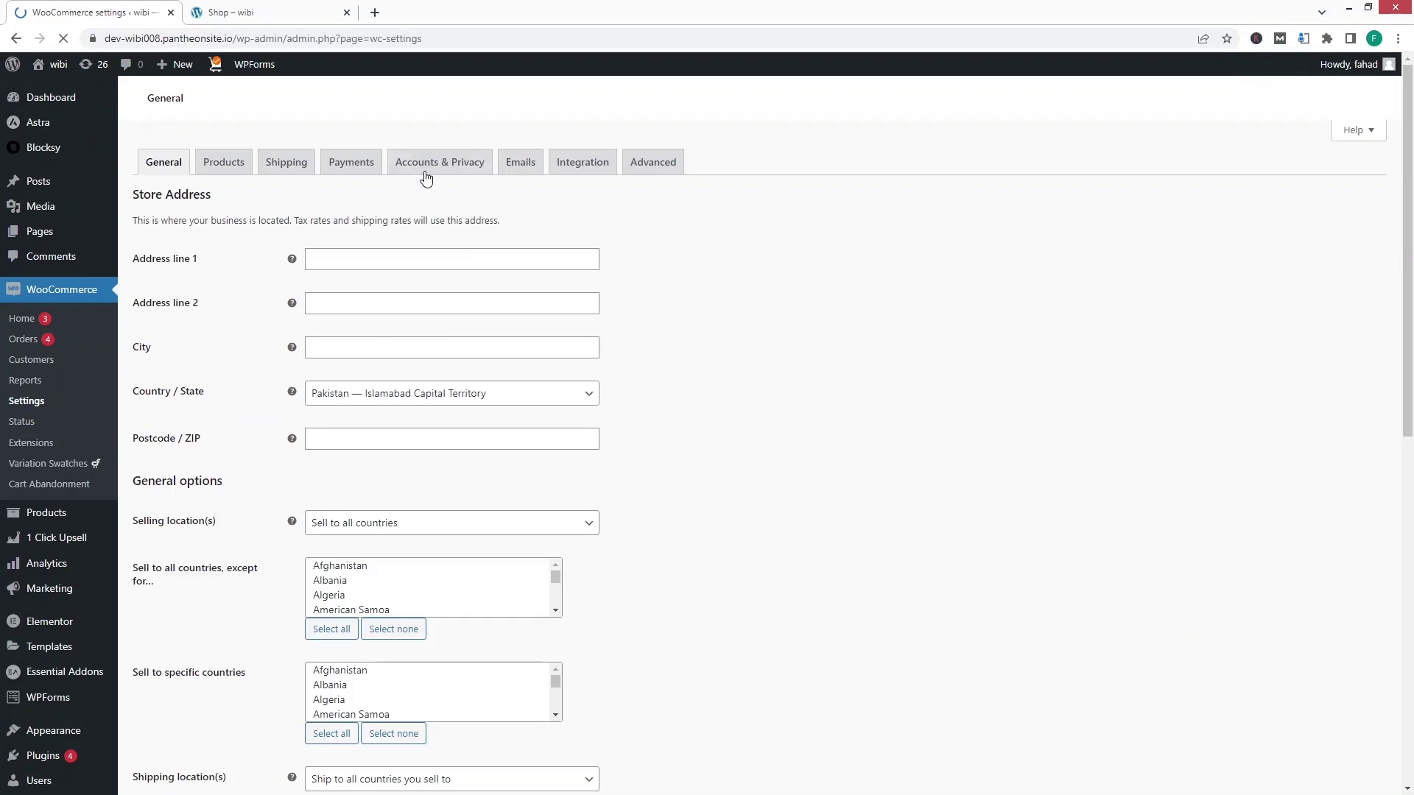
Step: On Accounts & Privacy, turn off account creation on the My account page and save
{"action": "left_click", "coordinate": [422, 166]}
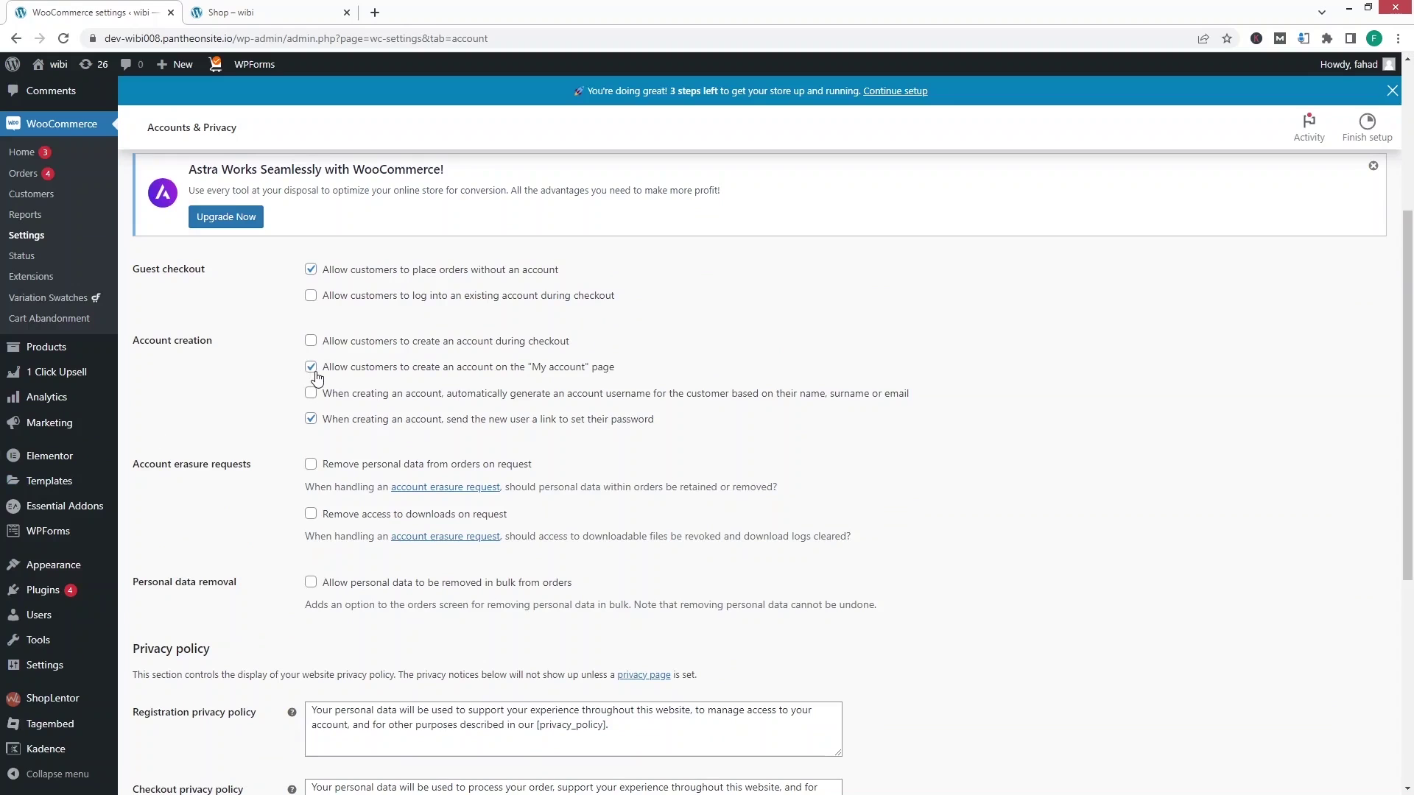
{"action": "scroll", "coordinate": [306, 405], "scroll_direction": "down", "scroll_amount": 1}
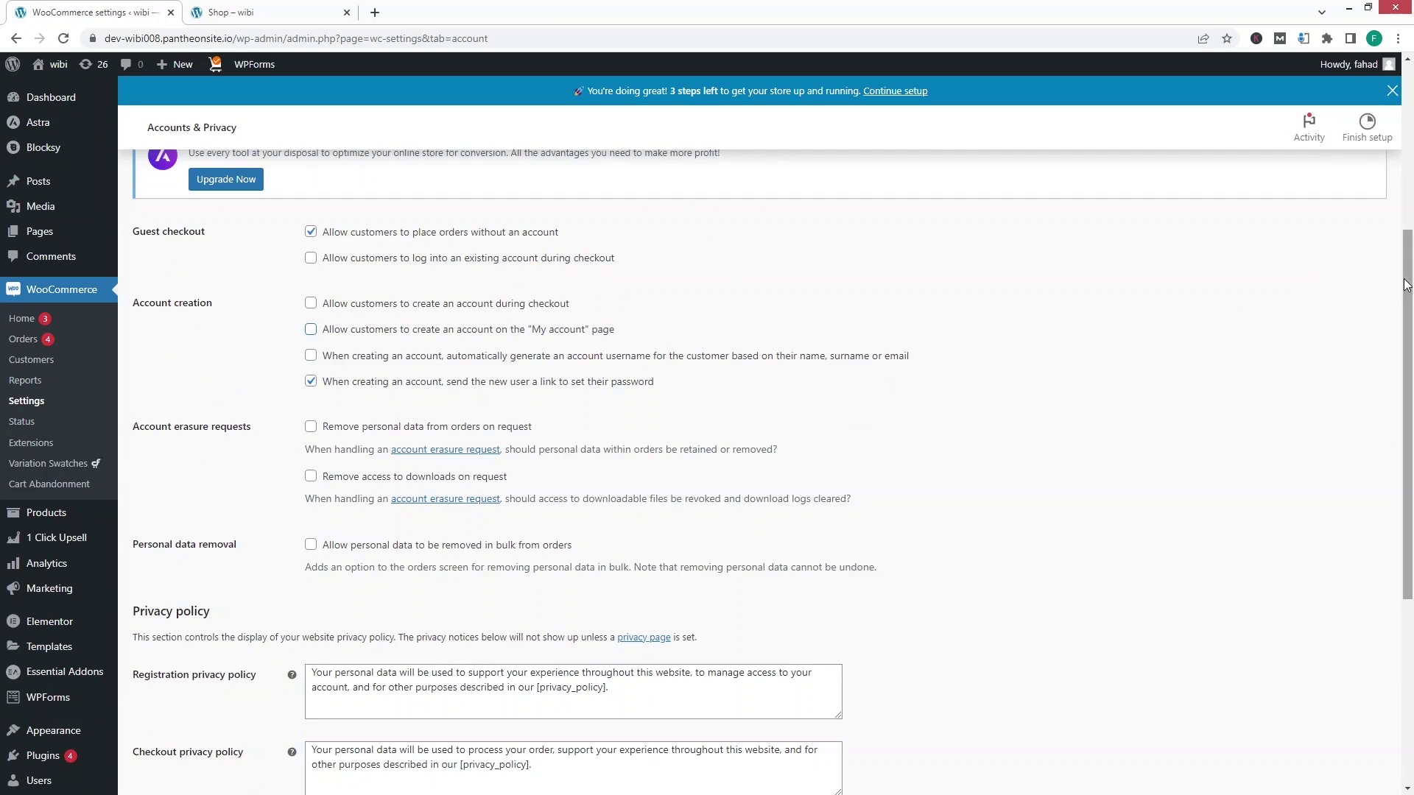
{"action": "left_click_drag", "start_coordinate": [1407, 285], "coordinate": [1396, 518]}
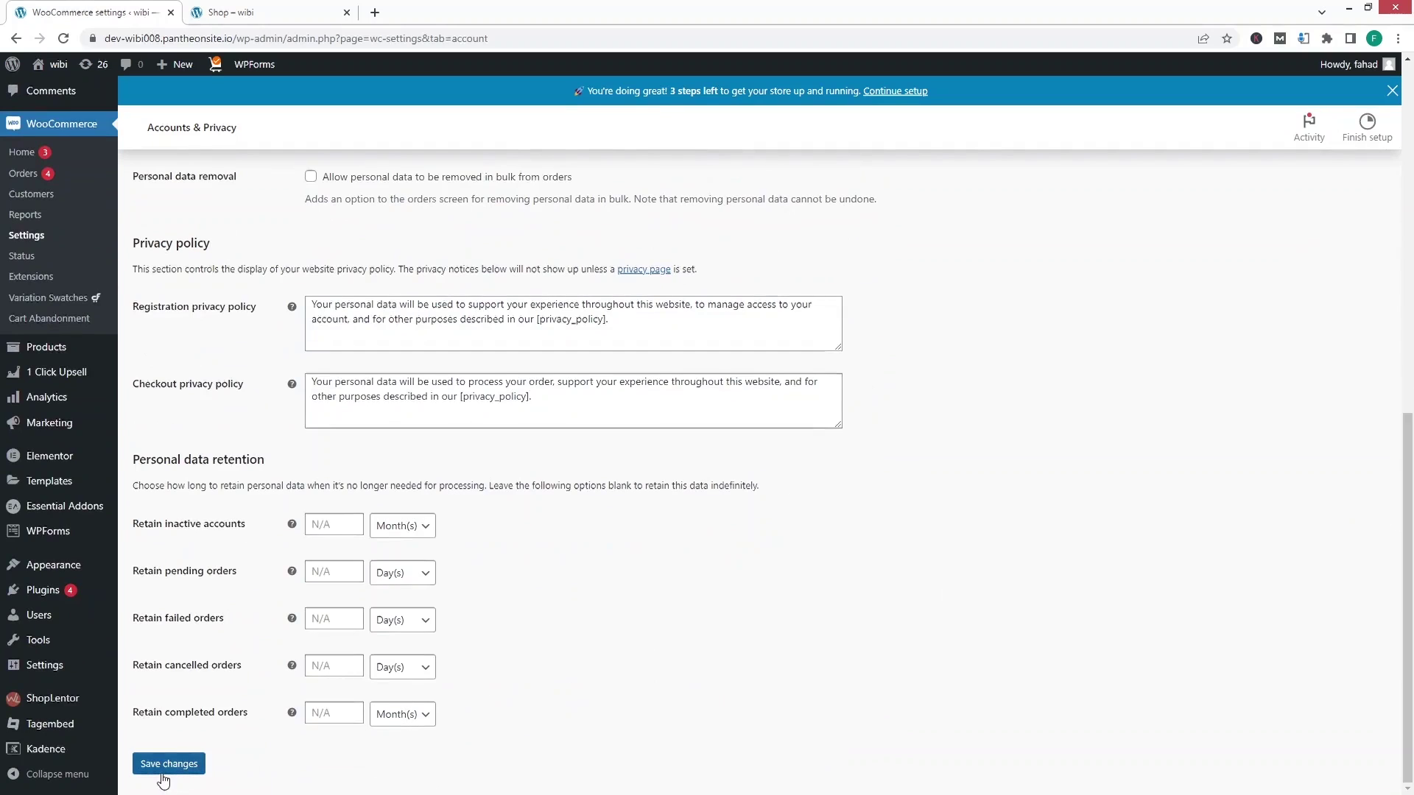
{"action": "left_click", "coordinate": [167, 768]}
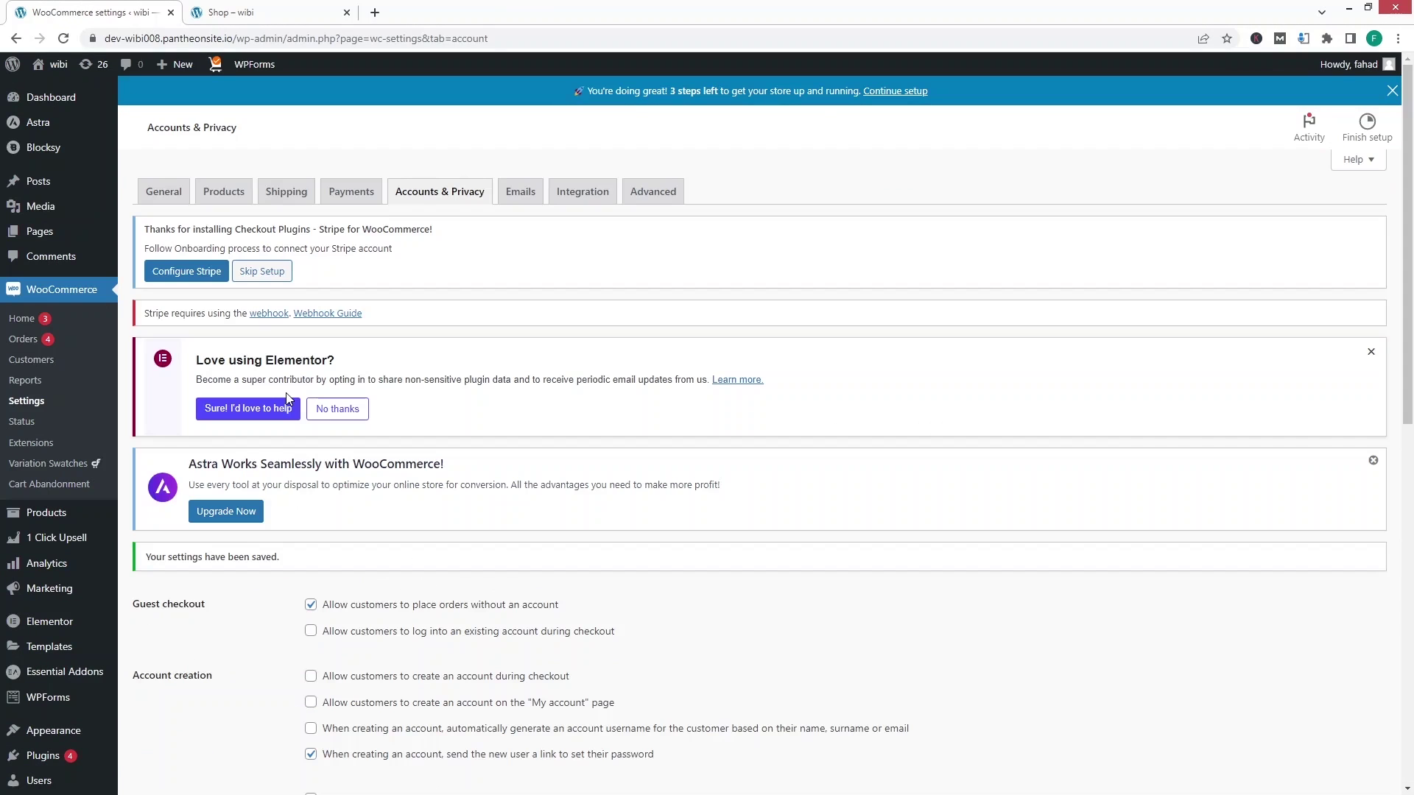
Step: Reload the logged-out My account page to confirm only the Login form remains
{"action": "key", "text": "alt+Tab"}
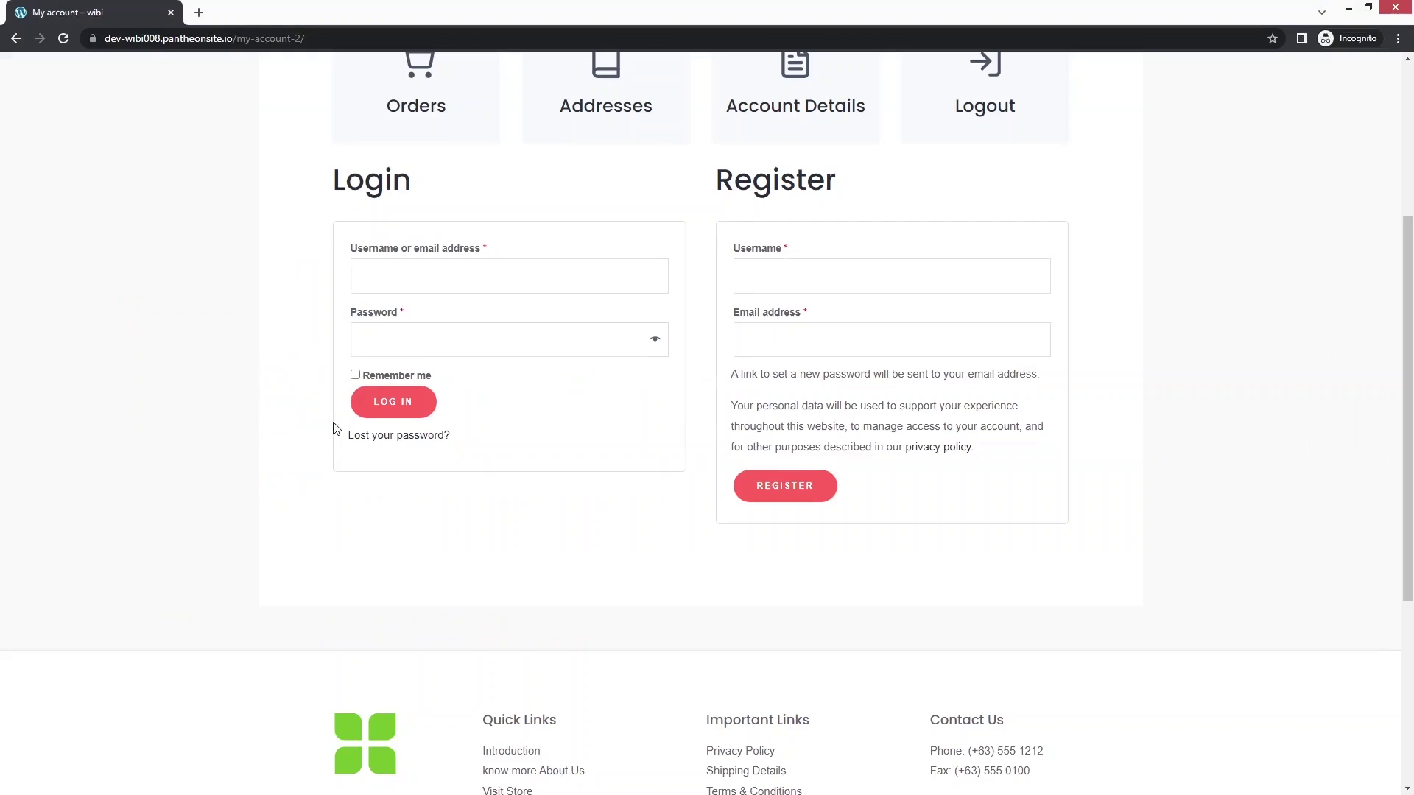
{"action": "scroll", "coordinate": [346, 249], "scroll_direction": "up", "scroll_amount": 4}
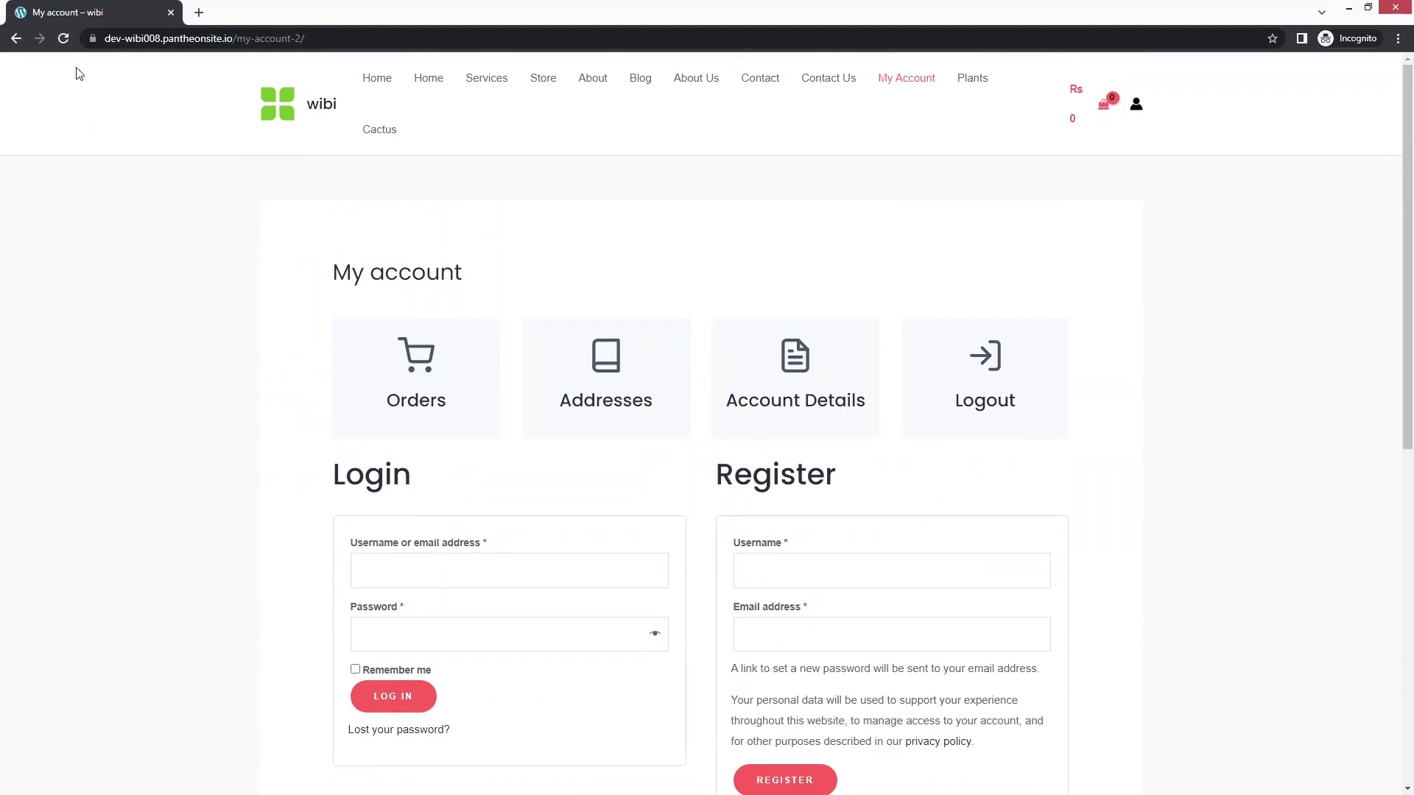
{"action": "left_click", "coordinate": [63, 38]}
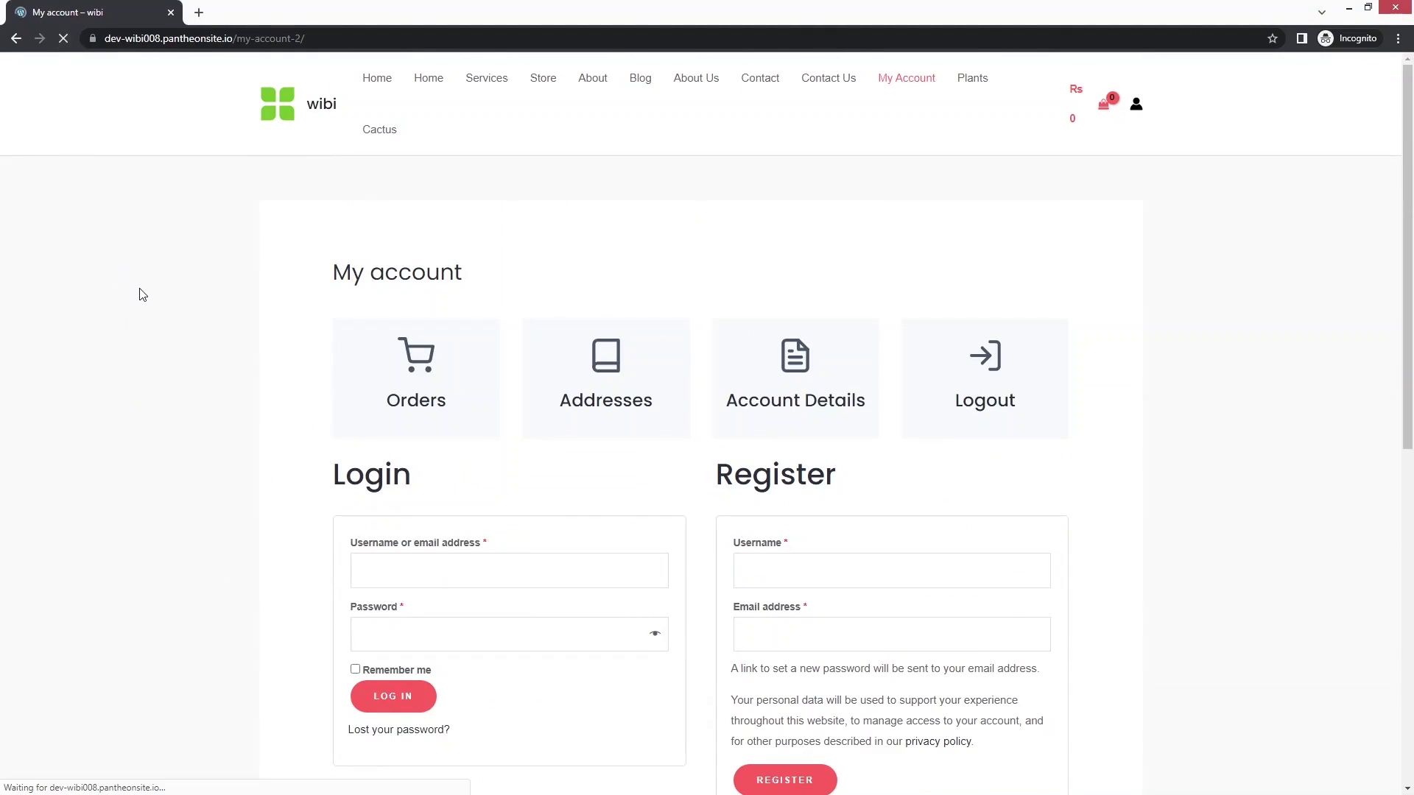
{"action": "scroll", "coordinate": [151, 312], "scroll_direction": "down", "scroll_amount": 3}
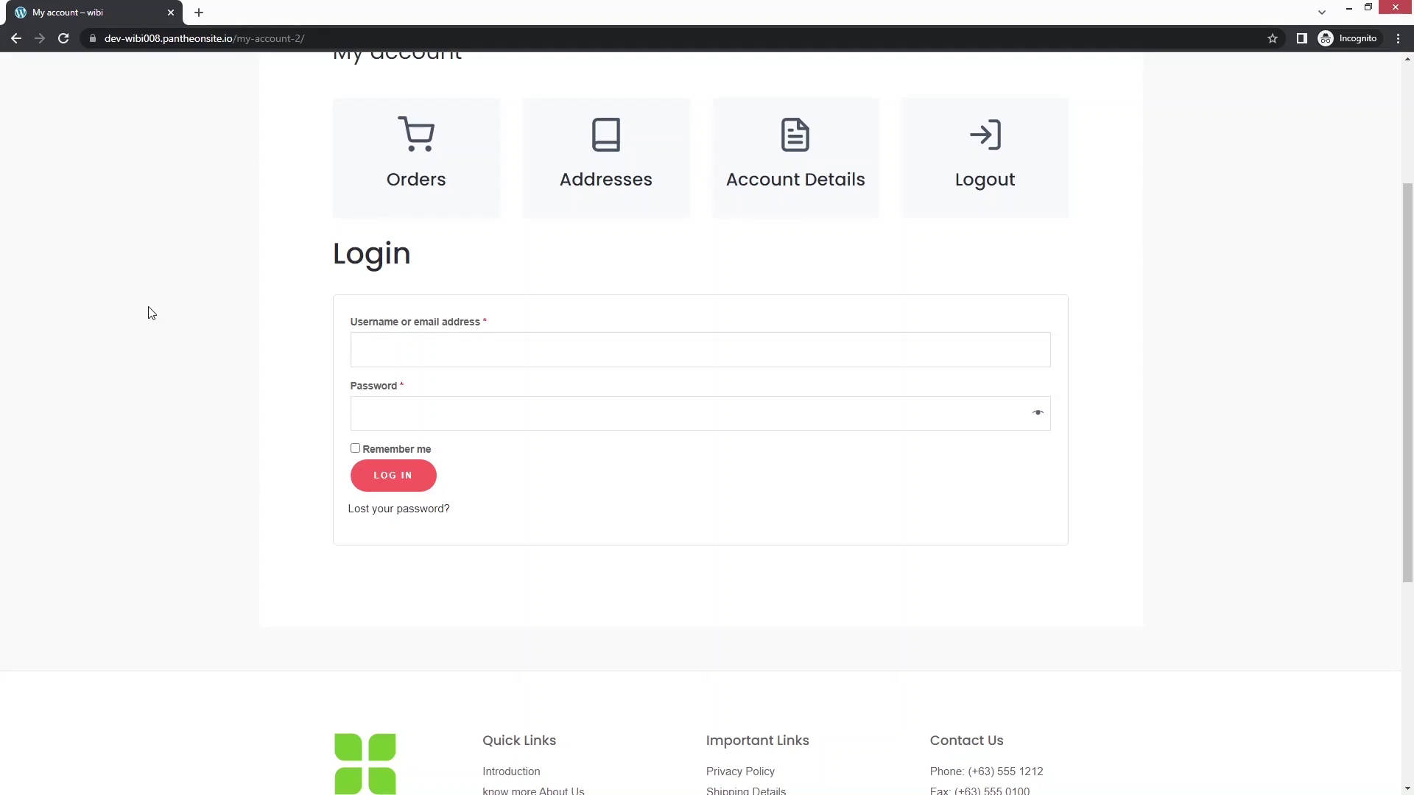
{"action": "key", "text": "alt+Tab"}
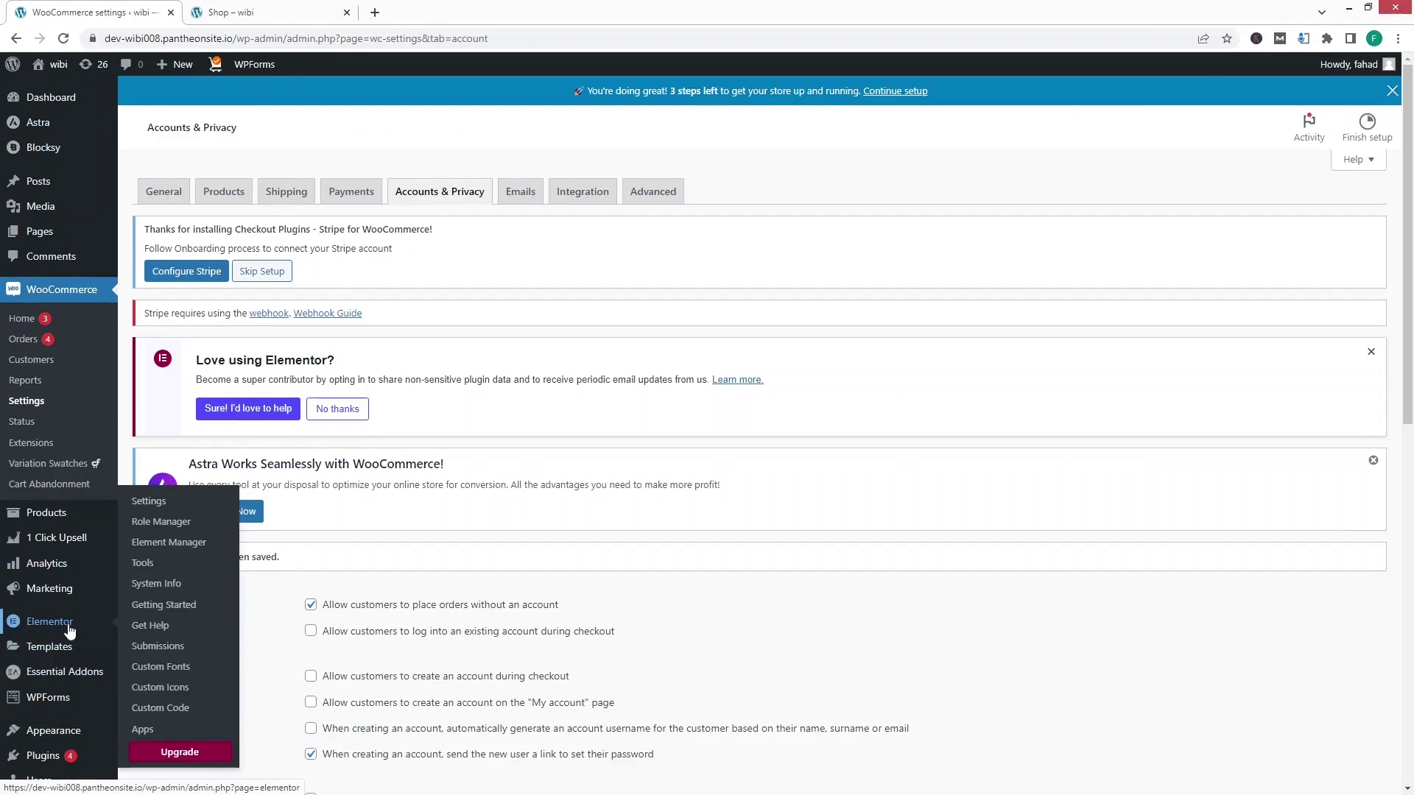
Step: Search plugins for 'simple registration', then install and activate Simple Registration for WooCommerce
{"action": "scroll", "coordinate": [71, 651], "scroll_direction": "down", "scroll_amount": 3}
{"action": "mouse_move", "coordinate": [59, 592]}
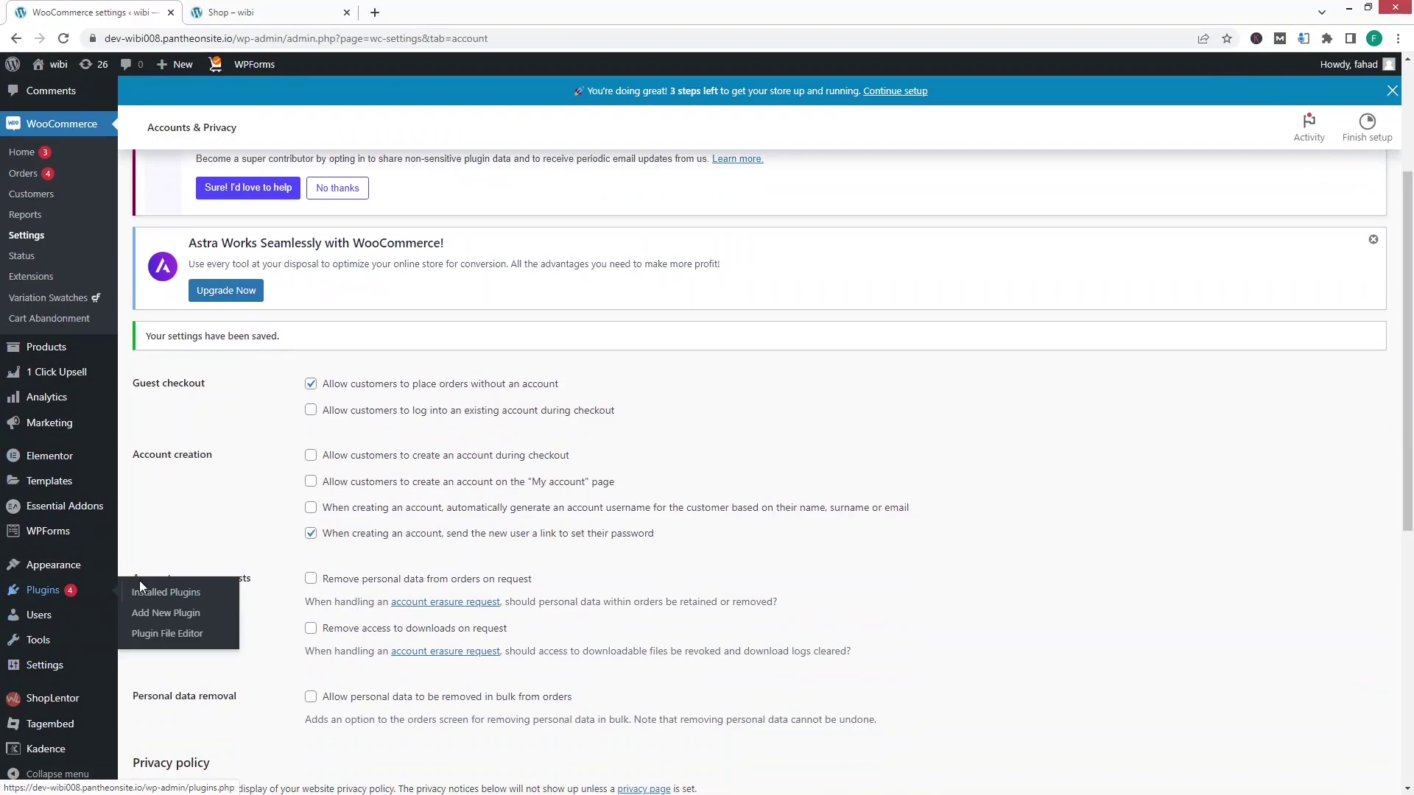
{"action": "left_click", "coordinate": [211, 619]}
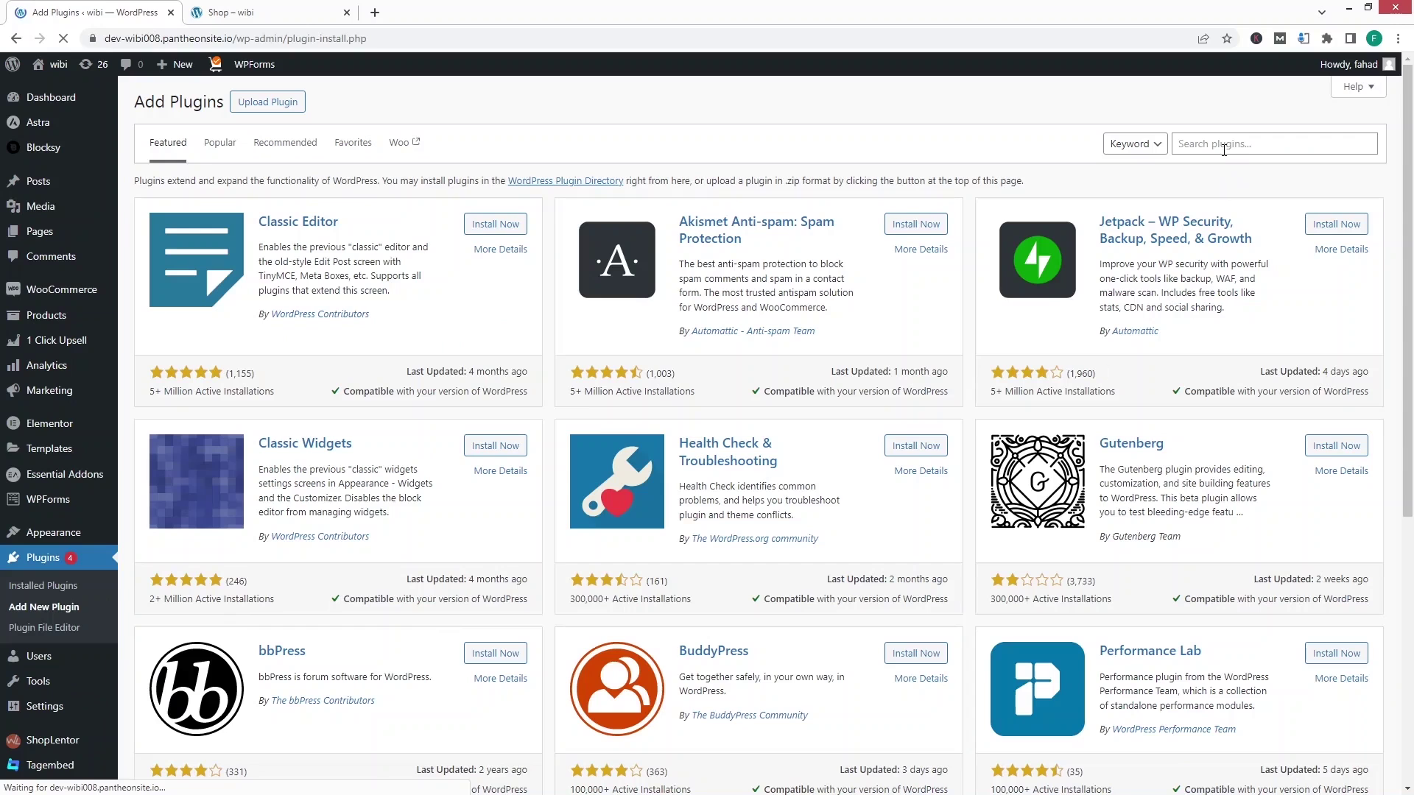
{"action": "left_click", "coordinate": [1223, 146]}
{"action": "type", "text": "simple registration"}
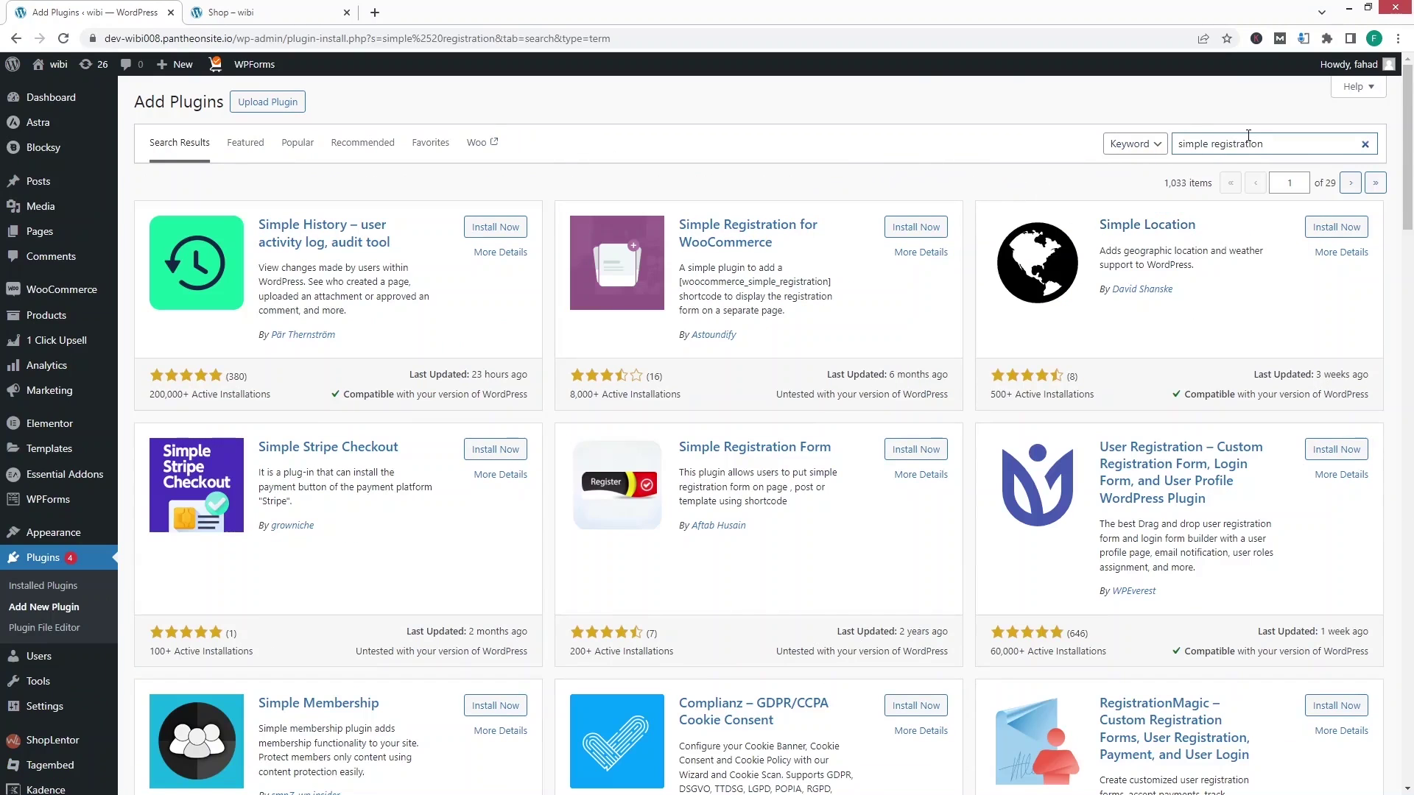
{"action": "left_click", "coordinate": [926, 234]}
{"action": "left_click", "coordinate": [926, 235]}
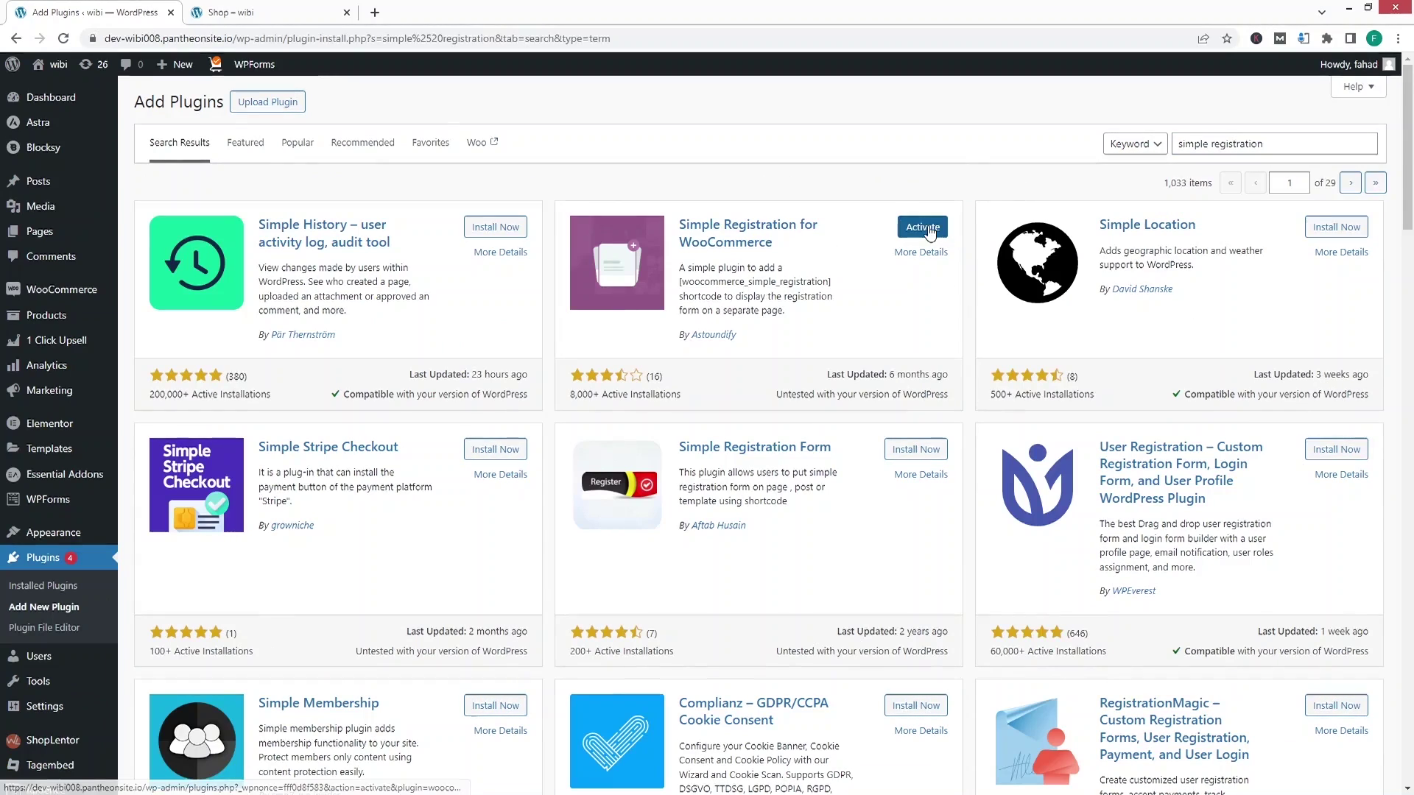
{"action": "left_click", "coordinate": [907, 227]}
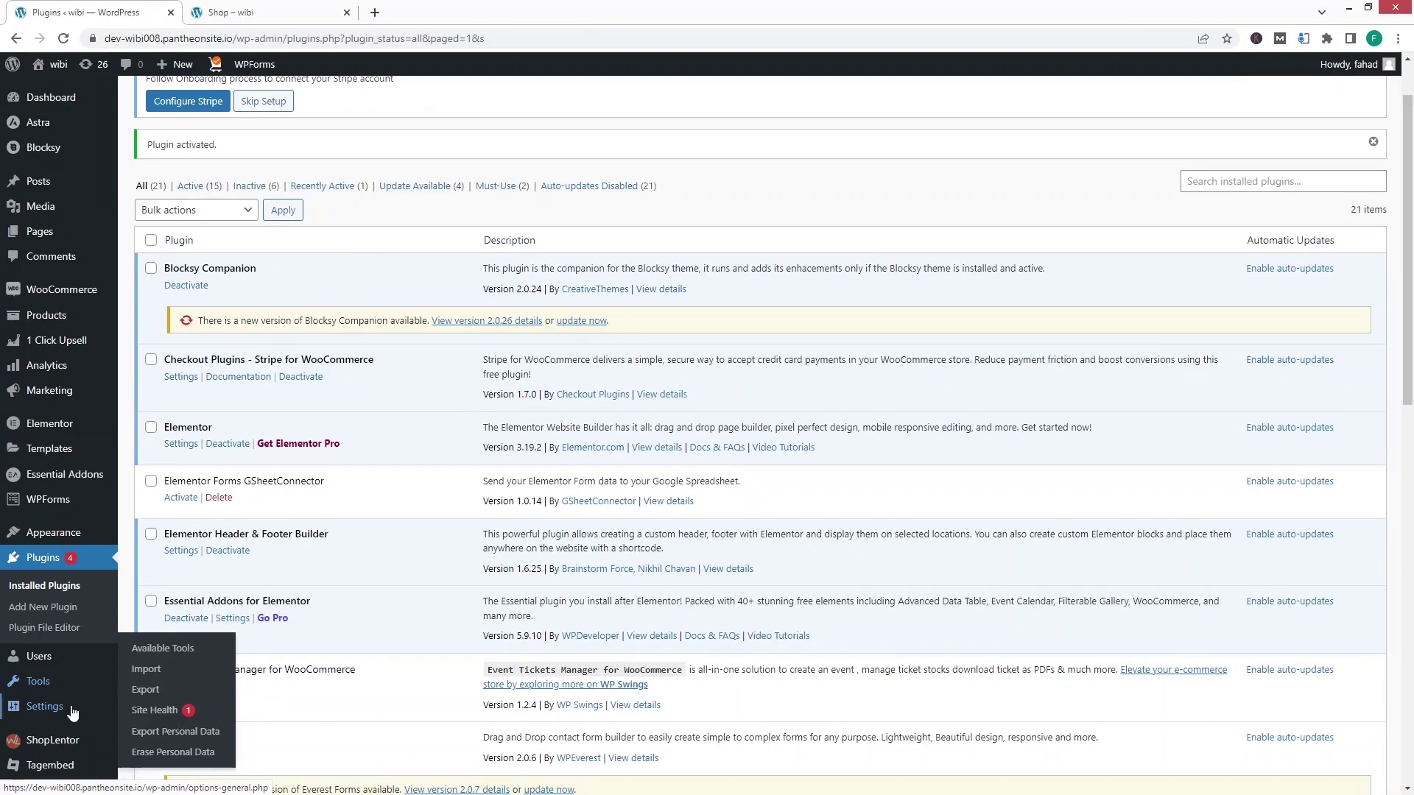
Step: Open Settings > Simple Registration to see the empty Select Display Roles field
{"action": "mouse_move", "coordinate": [72, 712]}
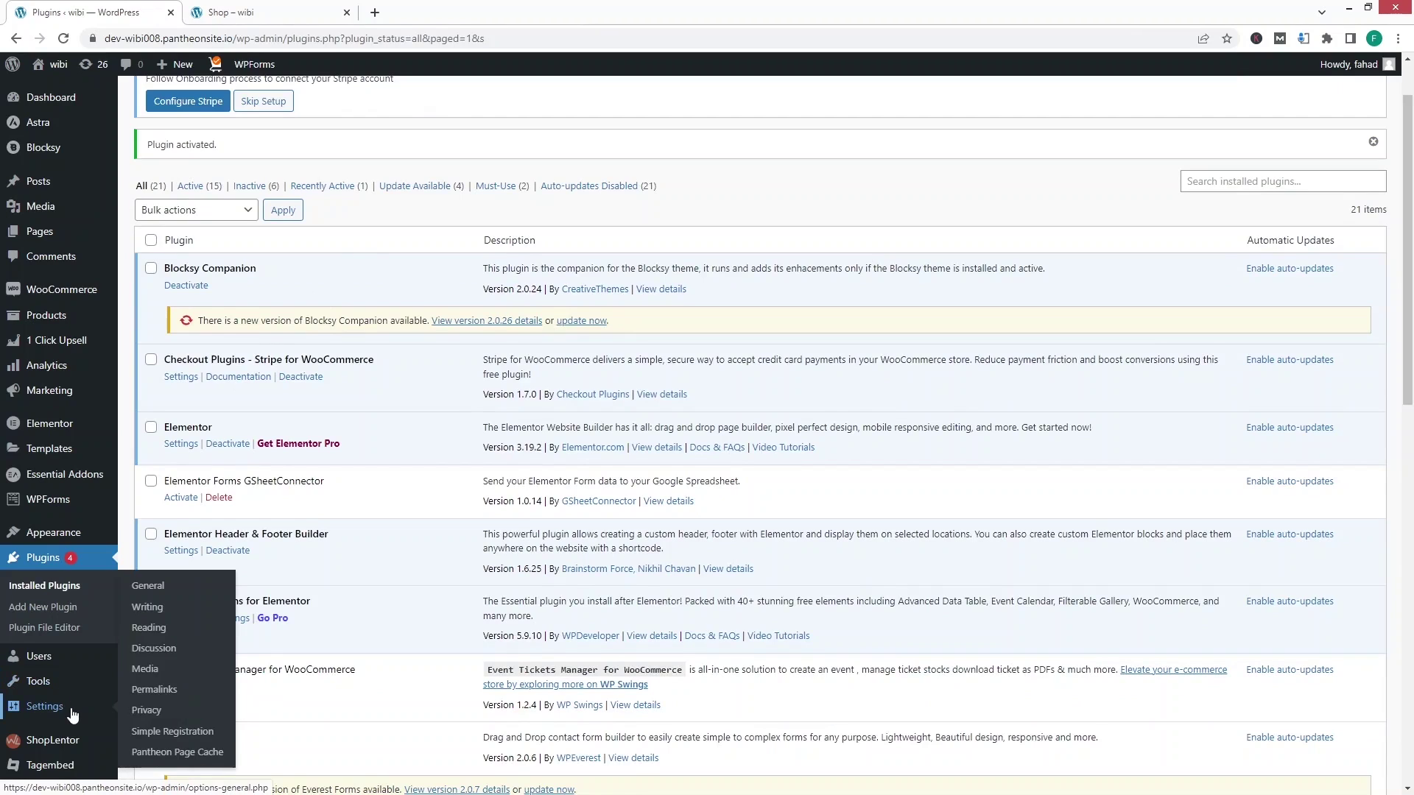
{"action": "left_click", "coordinate": [224, 733]}
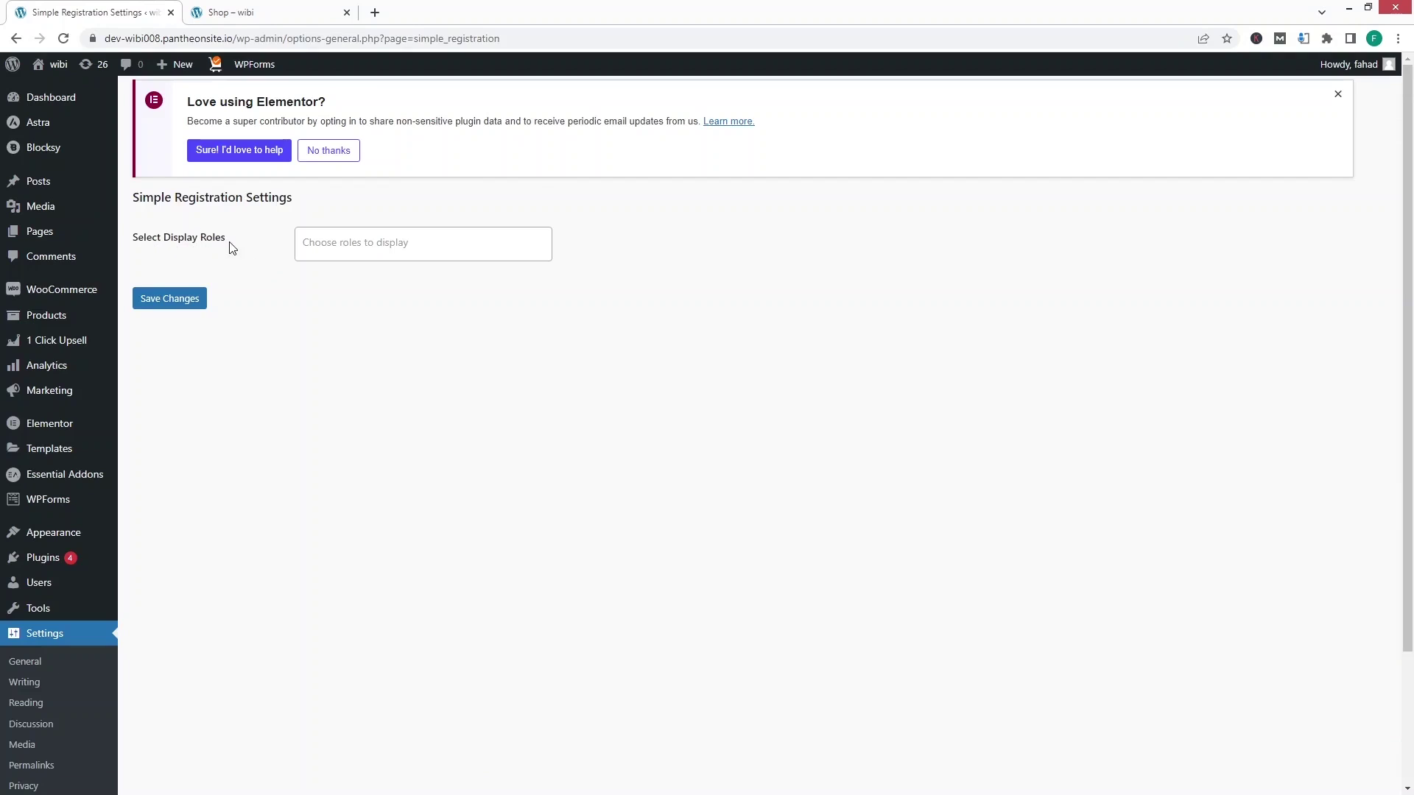
Step: In the plugin's Installation notes, select the woocommerce_simple_registration shortcode
{"action": "mouse_move", "coordinate": [77, 557]}
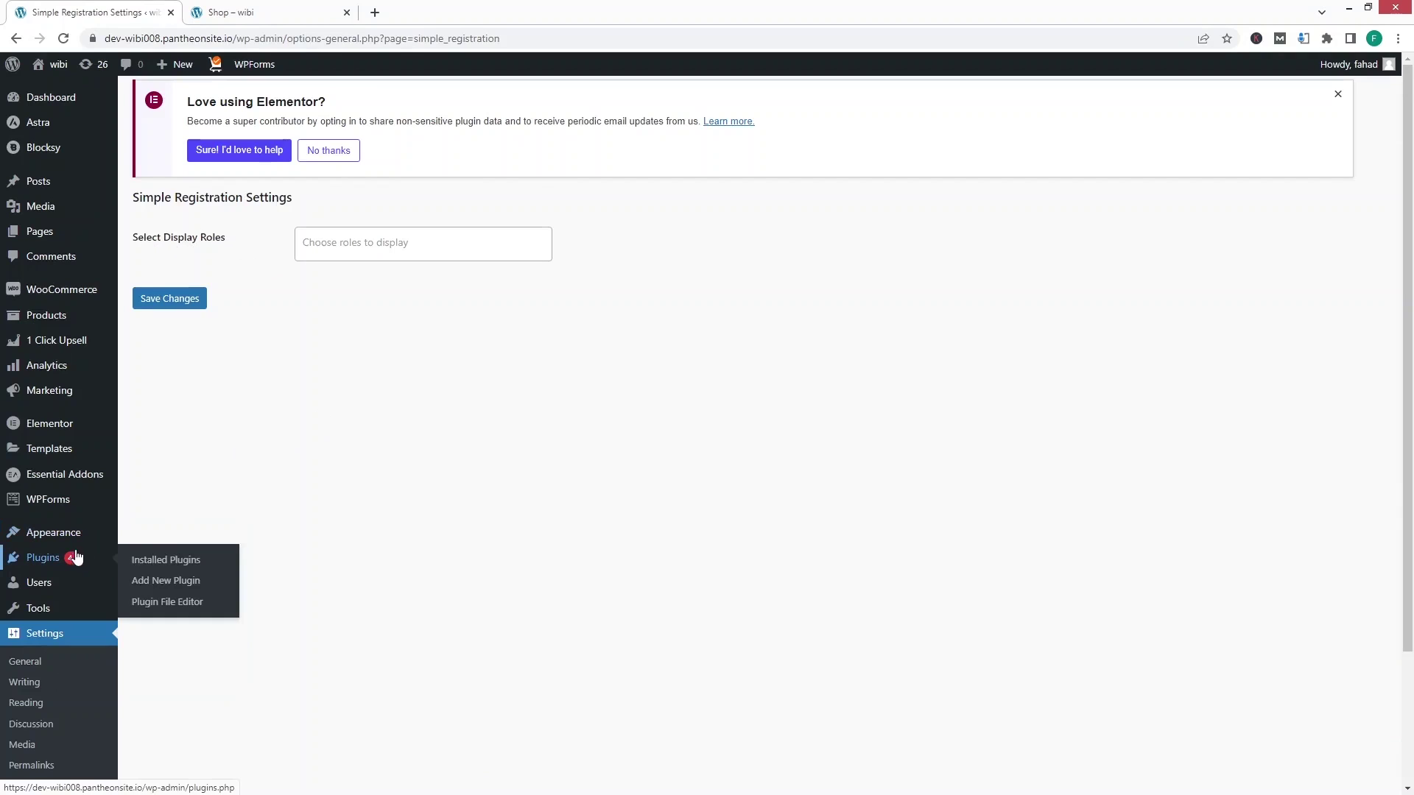
{"action": "left_click", "coordinate": [175, 556]}
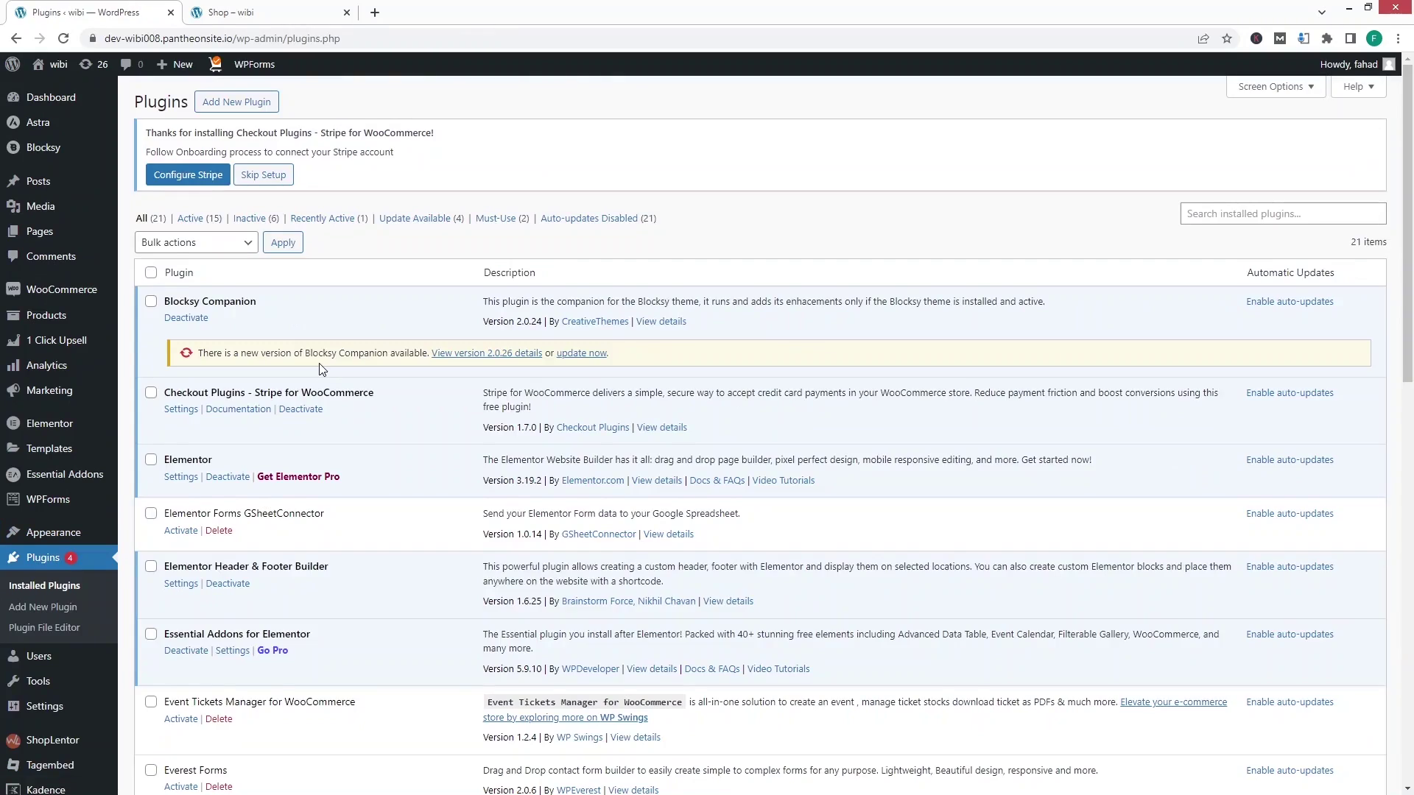
{"action": "scroll", "coordinate": [320, 363], "scroll_direction": "down", "scroll_amount": 8}
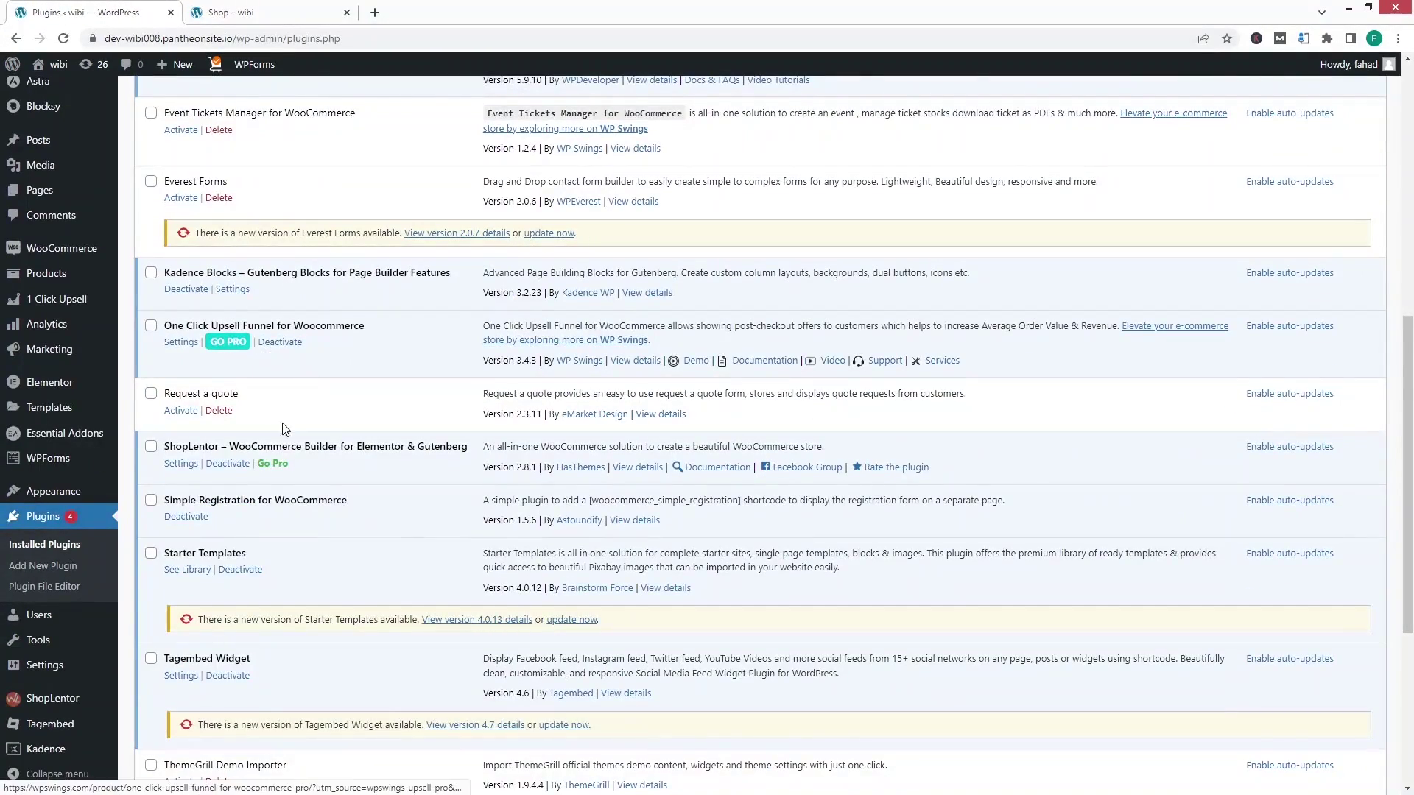
{"action": "scroll", "coordinate": [272, 423], "scroll_direction": "down", "scroll_amount": 1}
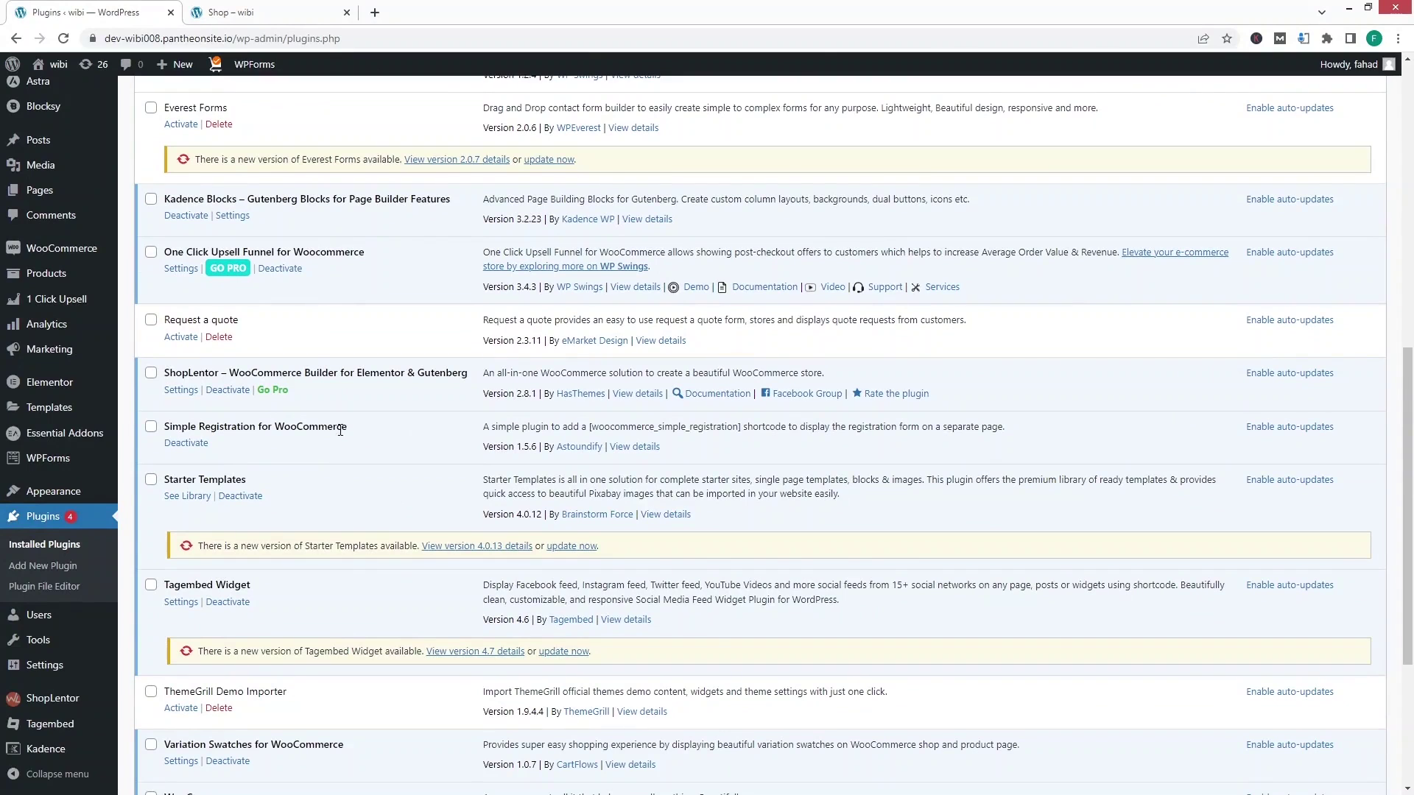
{"action": "left_click", "coordinate": [625, 449]}
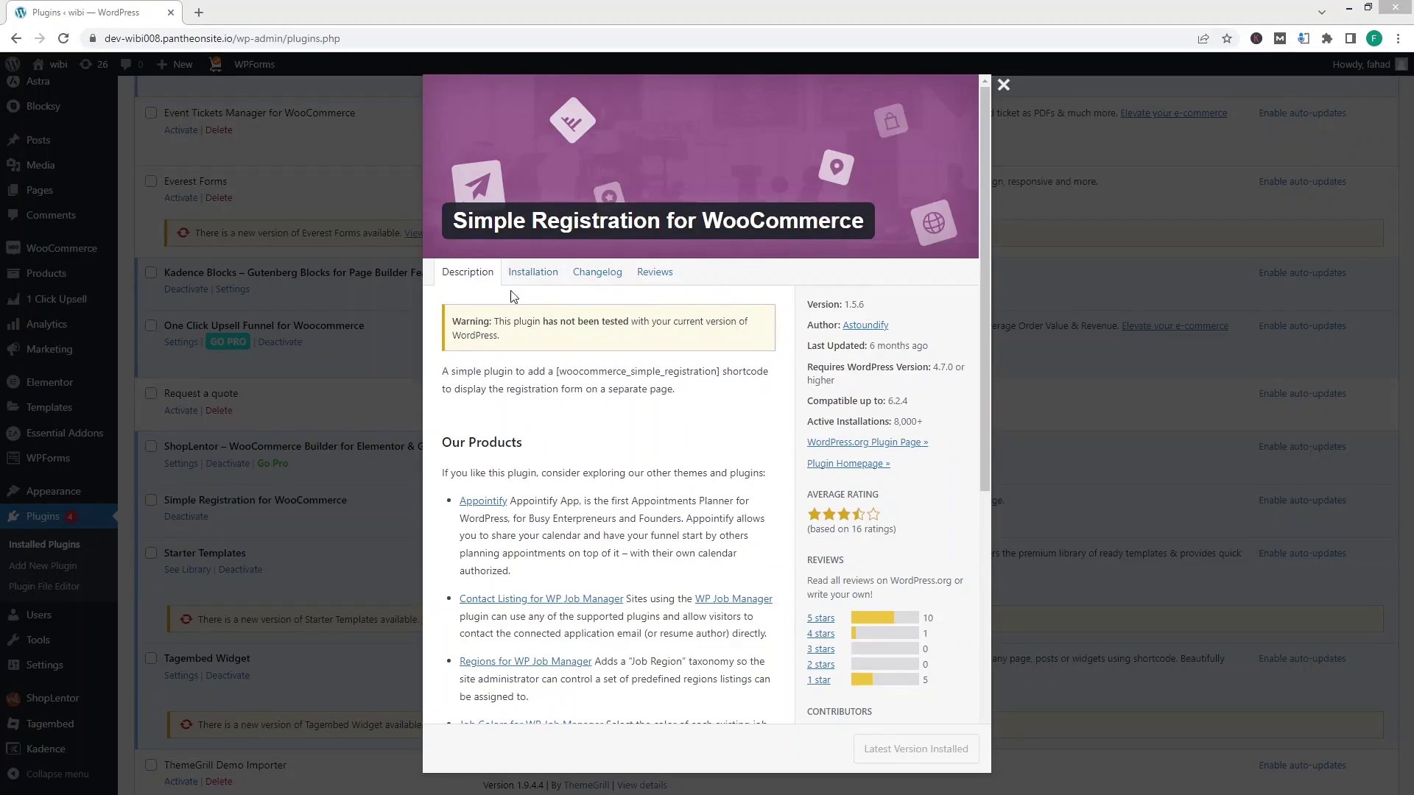
{"action": "left_click", "coordinate": [528, 278]}
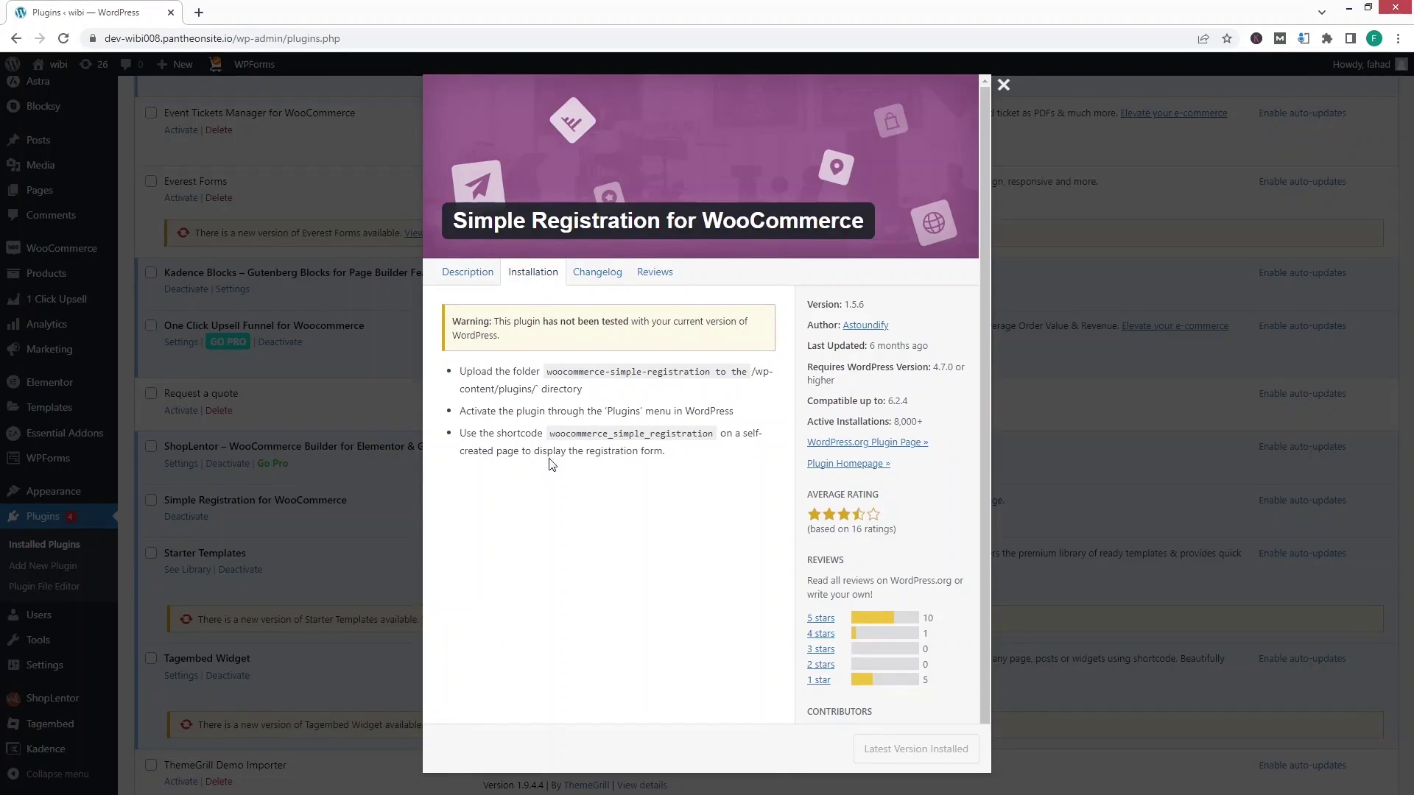
{"action": "left_click_drag", "start_coordinate": [552, 433], "coordinate": [713, 438]}
{"action": "key", "text": "ctrl+c"}
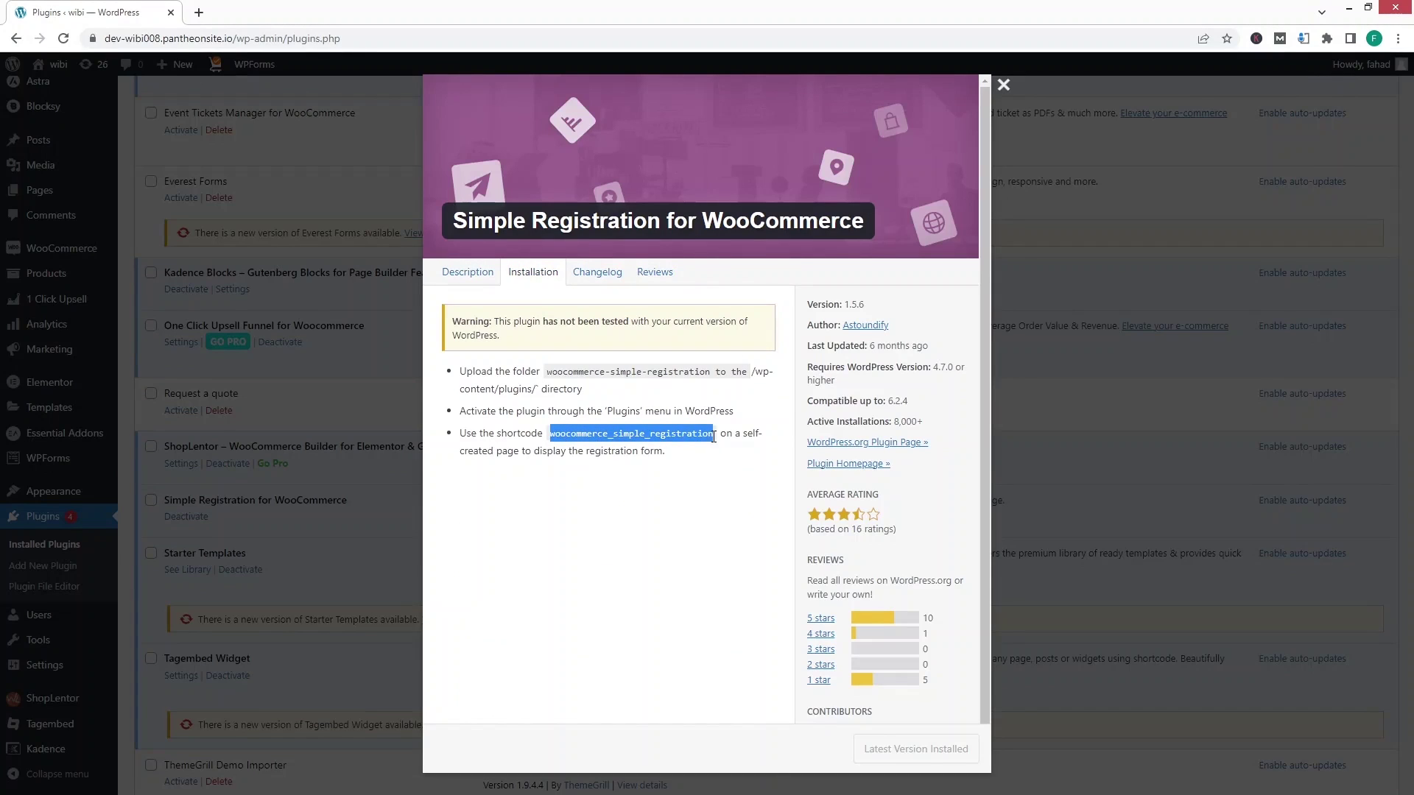
Step: Close the plugin details and start a new page titled 'Registration'
{"action": "left_click", "coordinate": [1003, 85]}
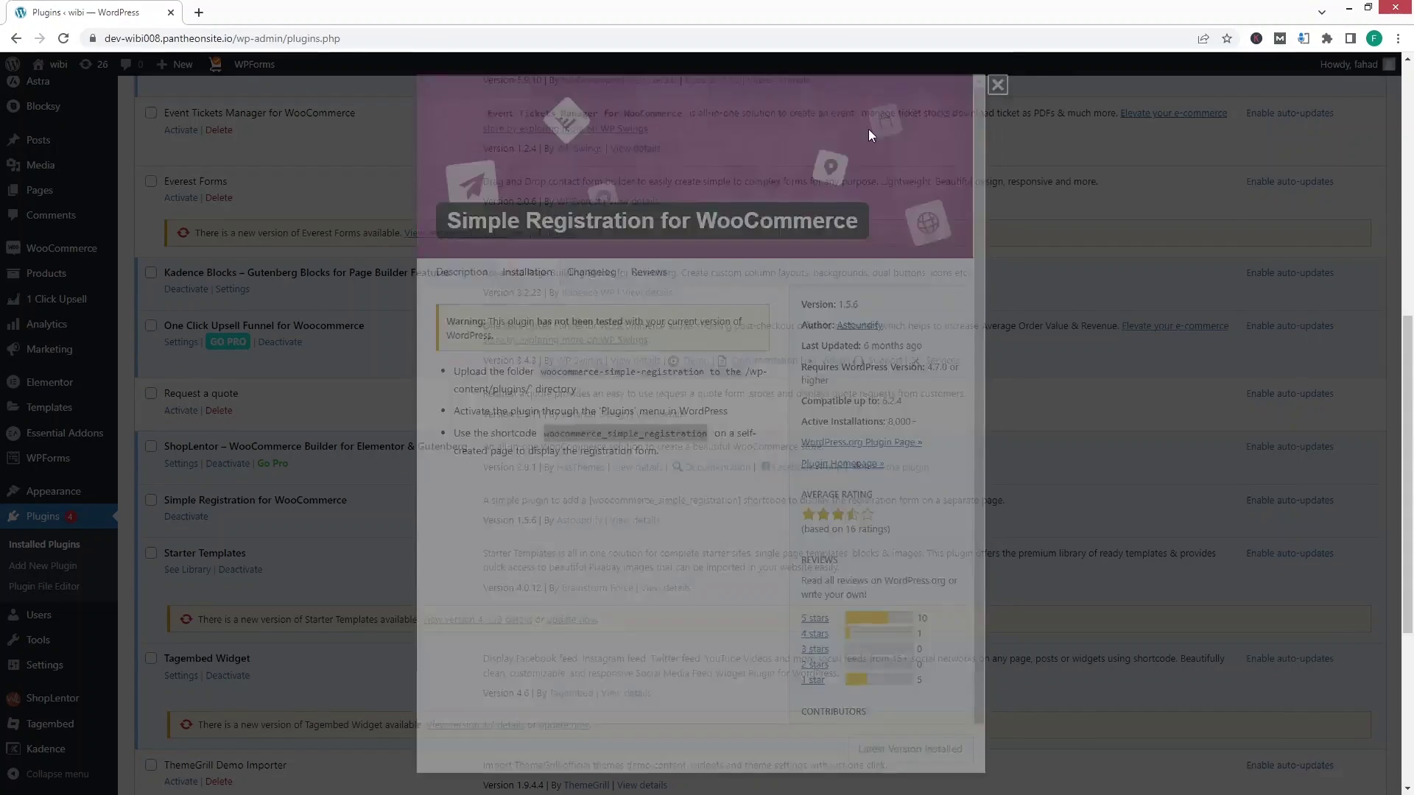
{"action": "mouse_move", "coordinate": [76, 199]}
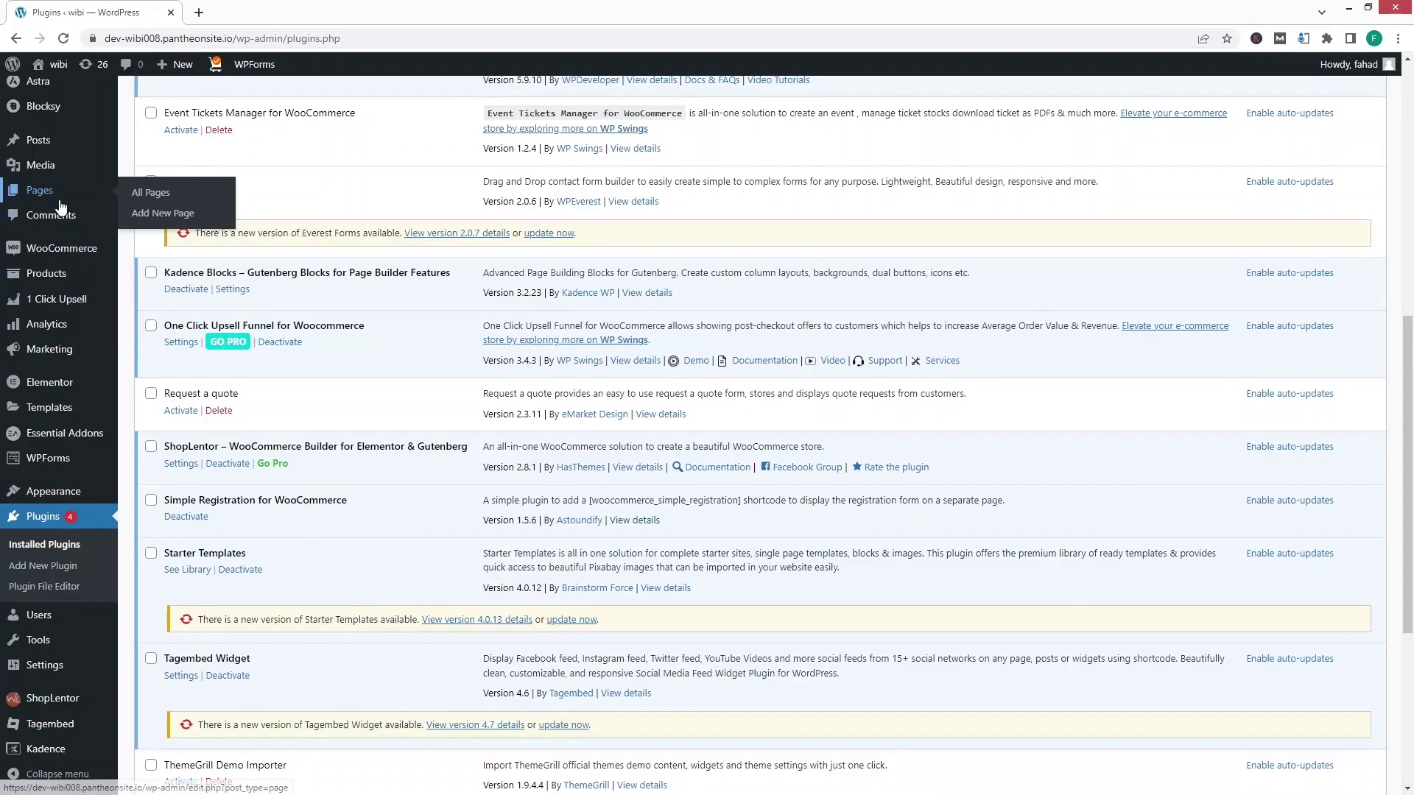
{"action": "left_click", "coordinate": [170, 217]}
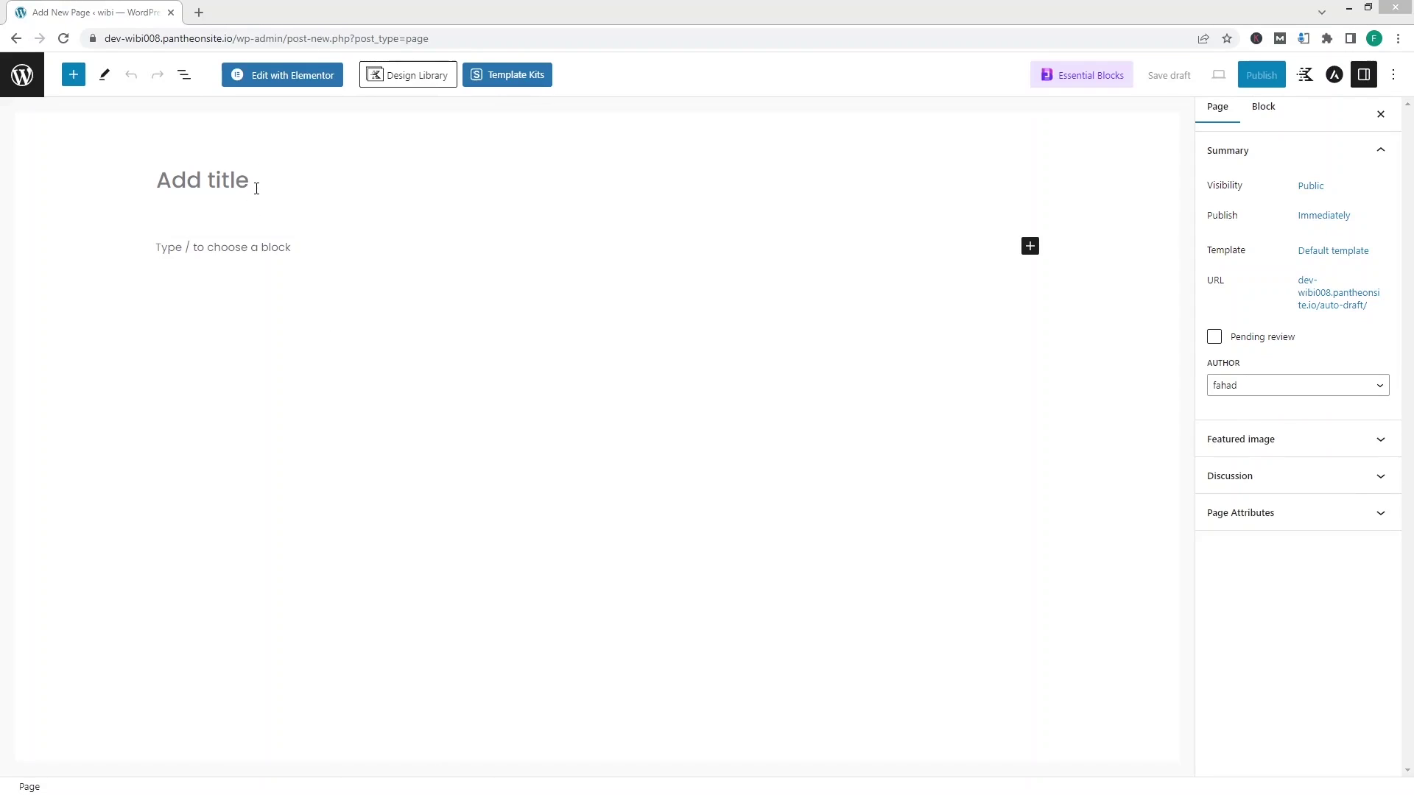
{"action": "left_click", "coordinate": [256, 188]}
{"action": "type", "text": "Re"}
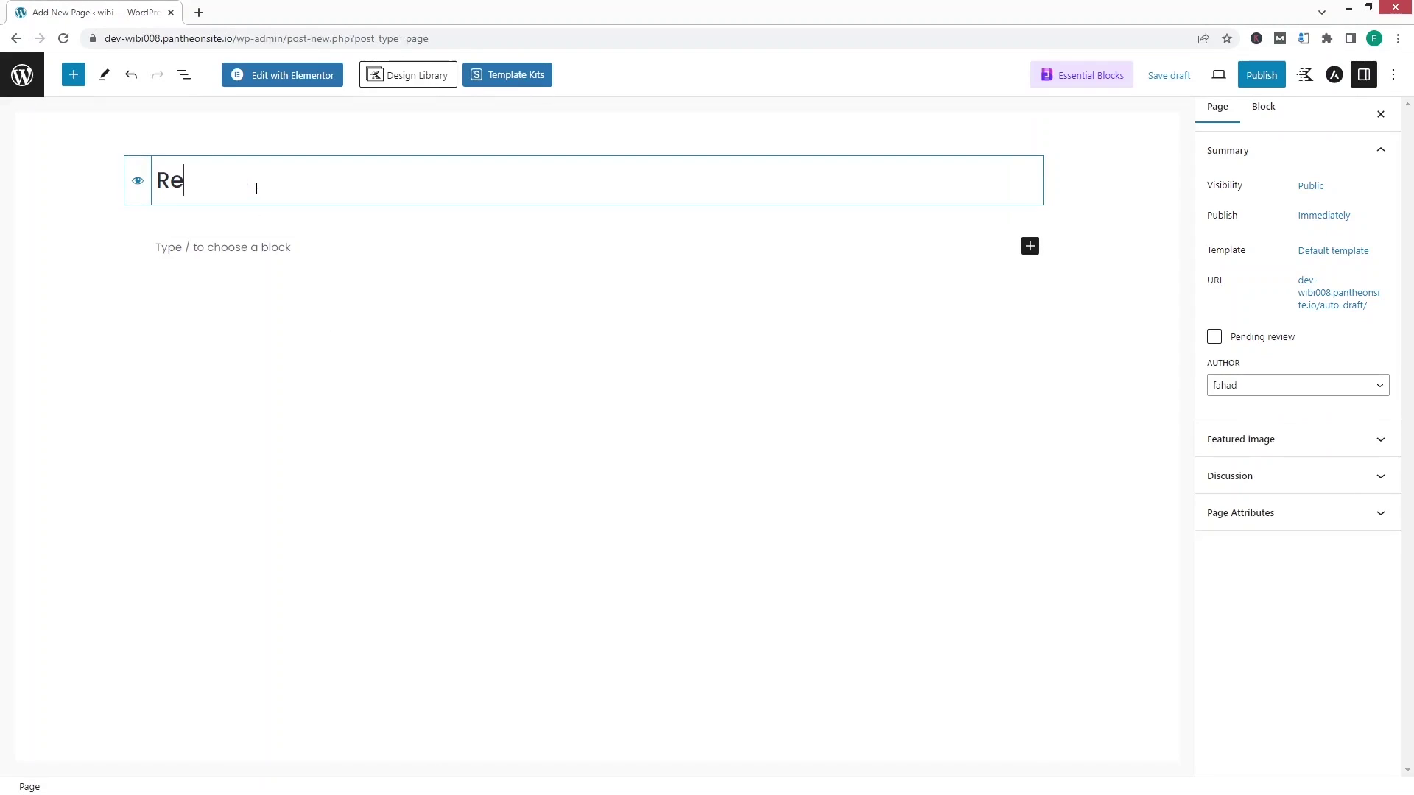
{"action": "type", "text": "gistration"}
Step: Edit the page in Elementor and add a Shortcode widget containing [woocommerce_simple_registration]
{"action": "left_click", "coordinate": [291, 77]}
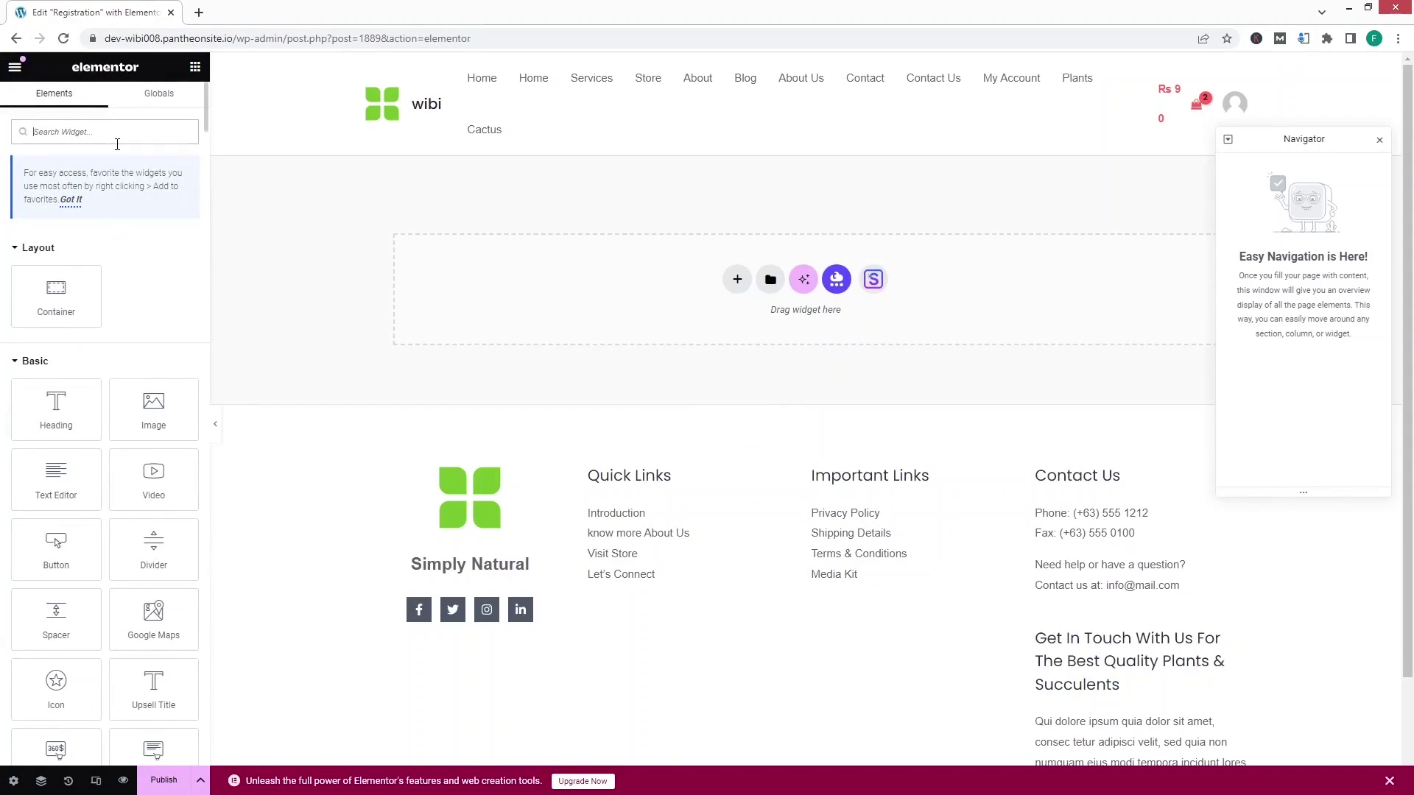
{"action": "type", "text": "short"}
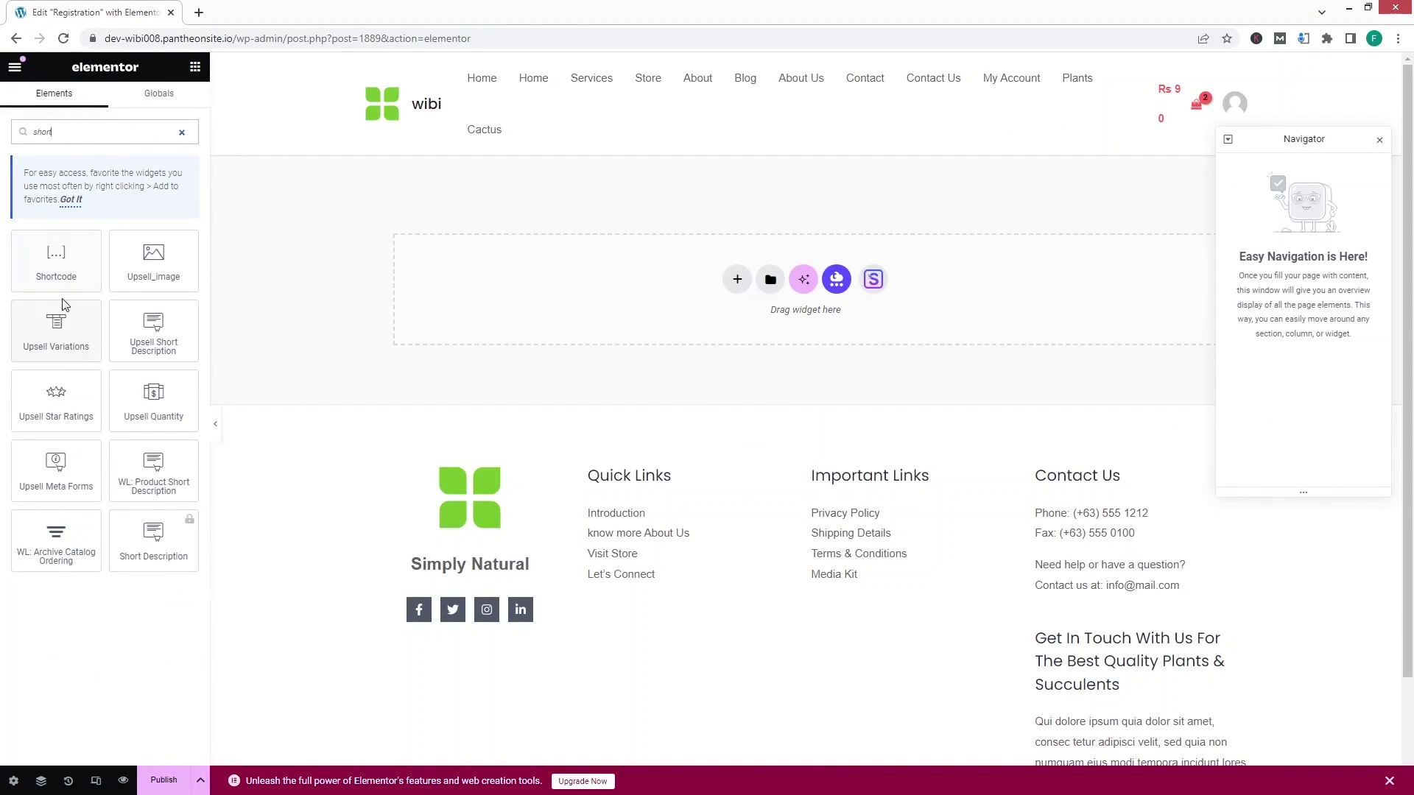
{"action": "left_click", "coordinate": [57, 272]}
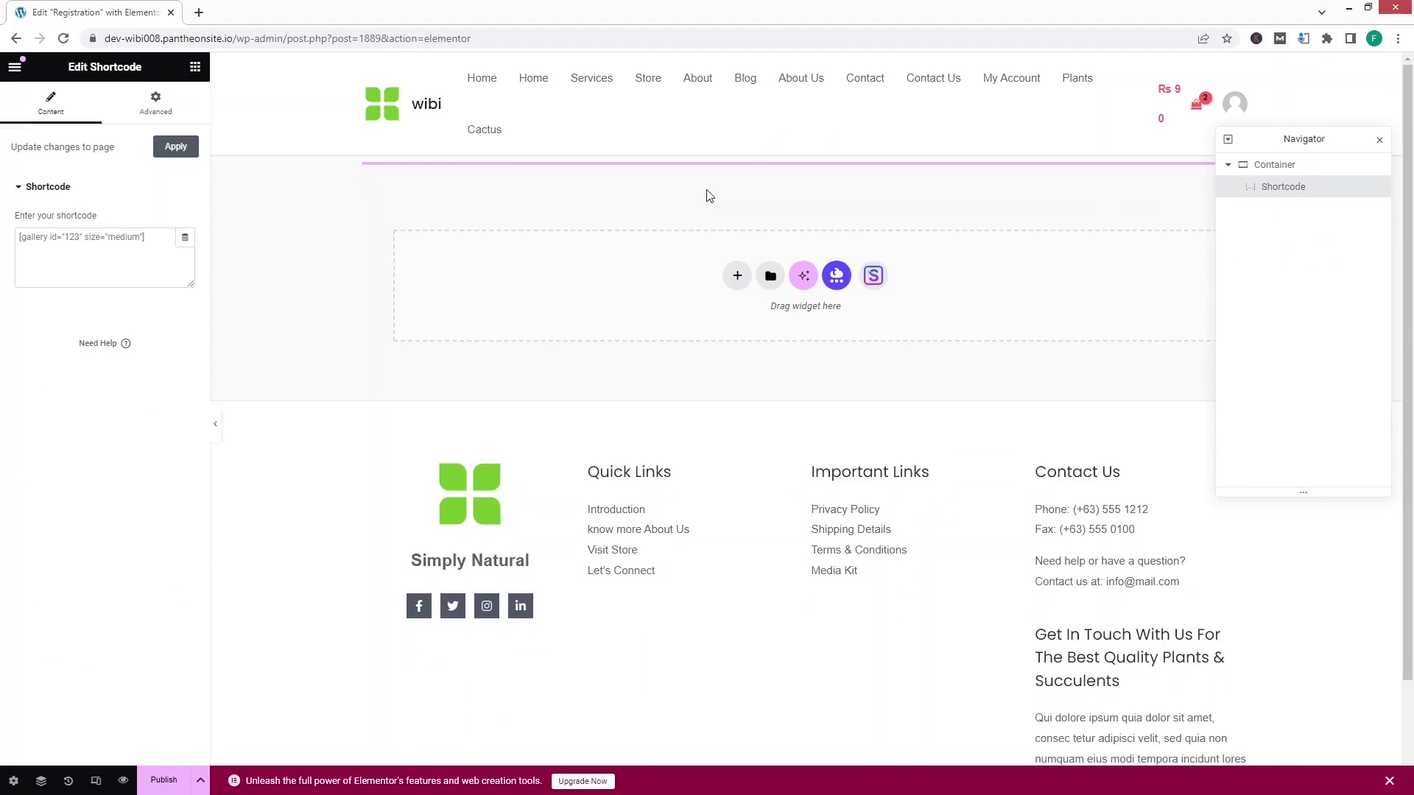
{"action": "left_click", "coordinate": [115, 242]}
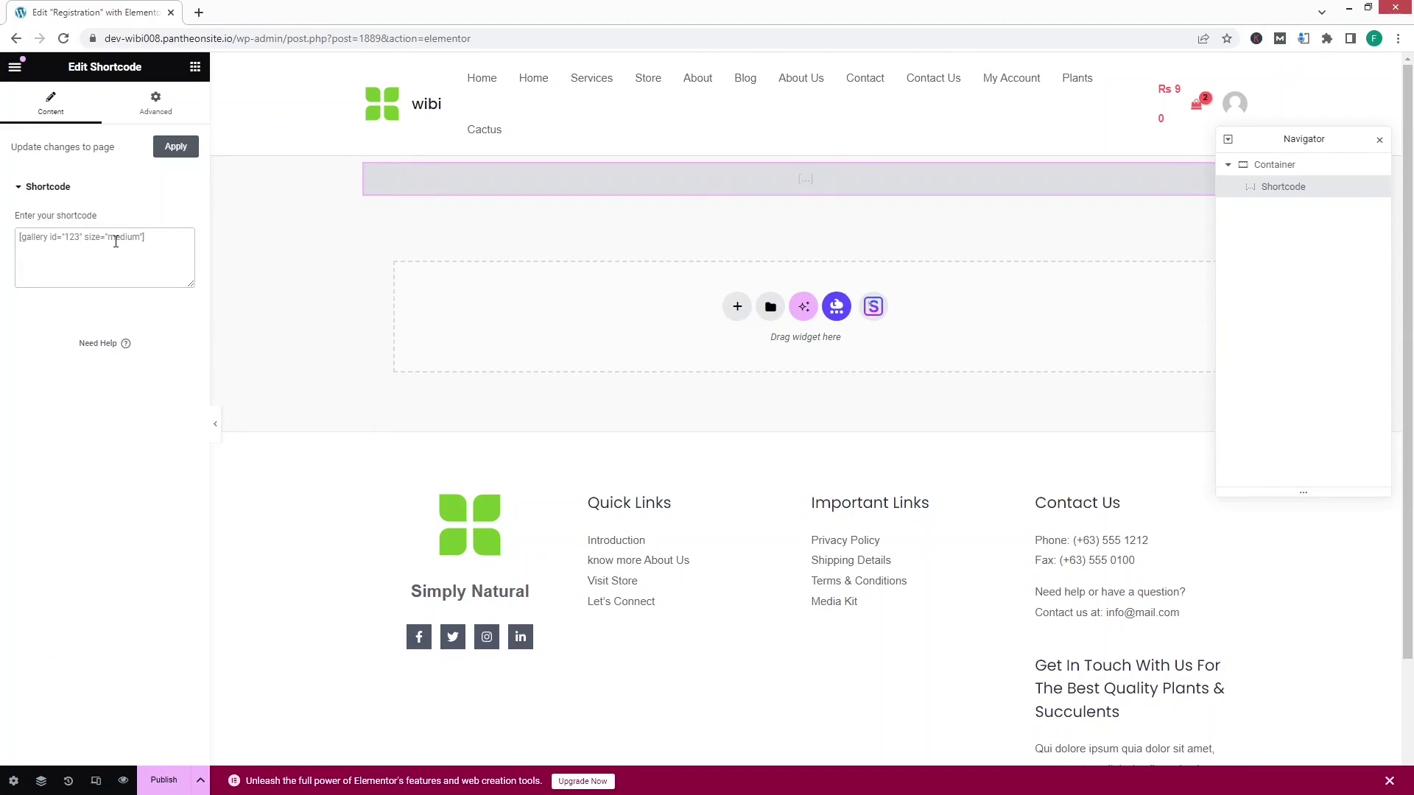
{"action": "key", "text": "ctrl+v"}
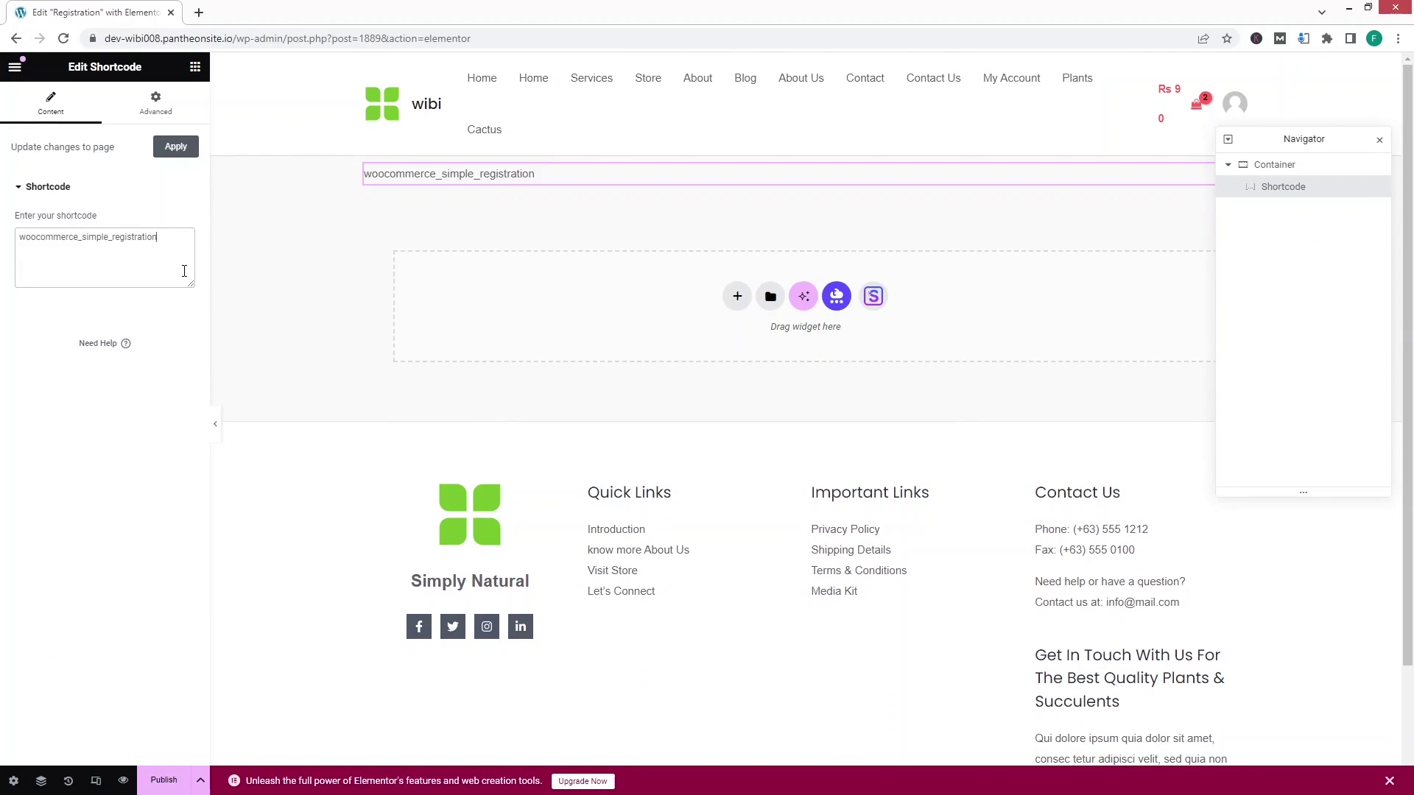
{"action": "type", "text": "]"}
{"action": "type", "text": "["}
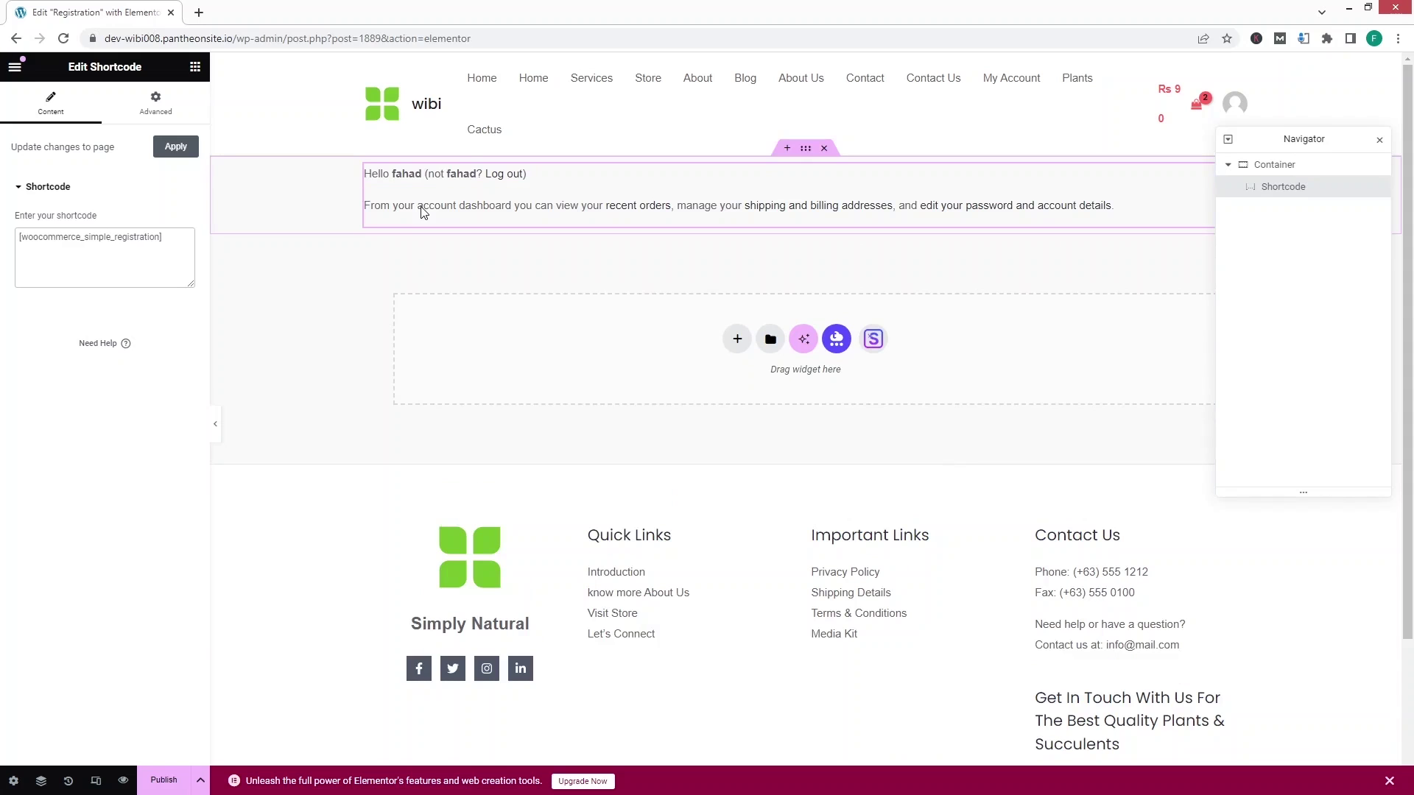
Step: Publish the page, view it live in a new tab, and select its /registration-2/ address
{"action": "left_click", "coordinate": [172, 779]}
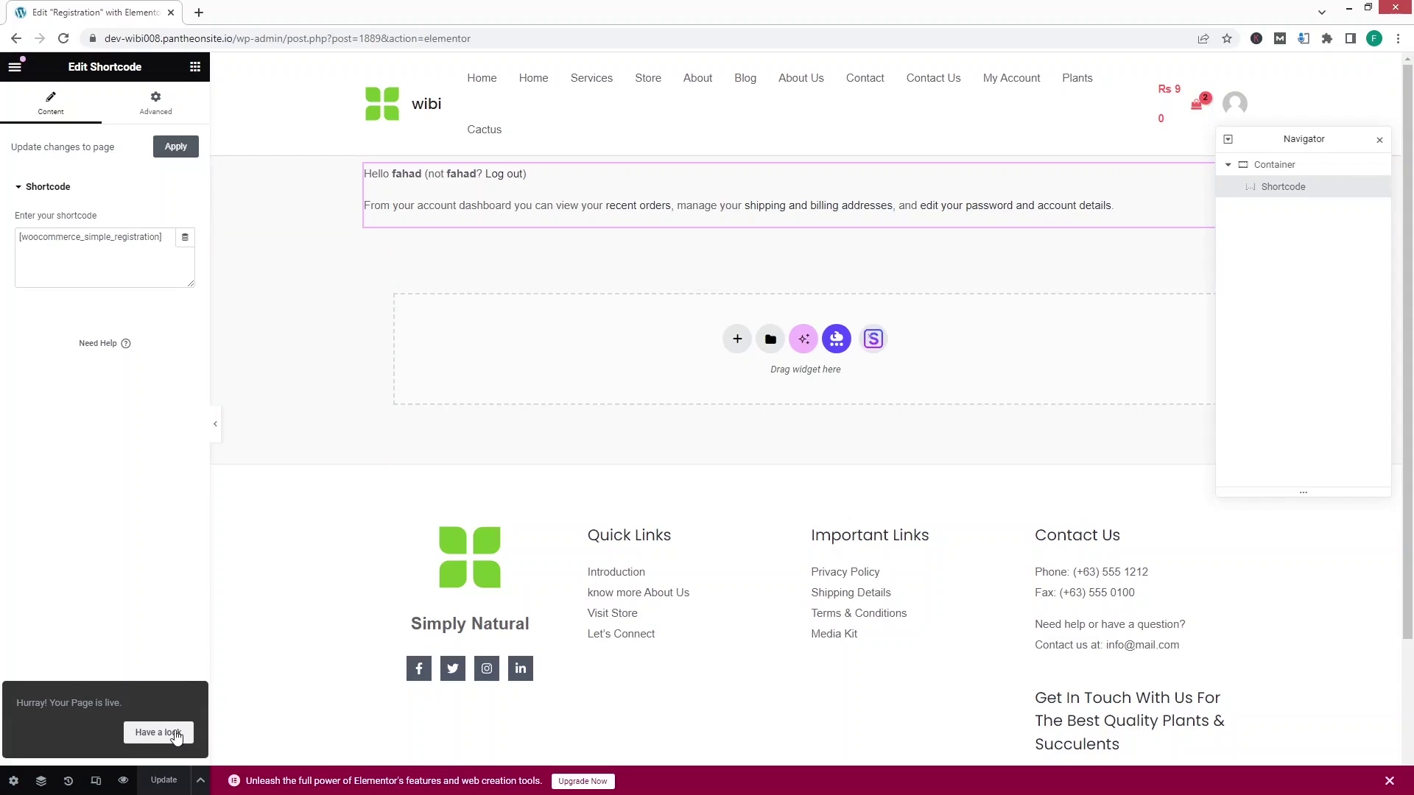
{"action": "left_click", "coordinate": [163, 733]}
{"action": "left_click", "coordinate": [234, 9]}
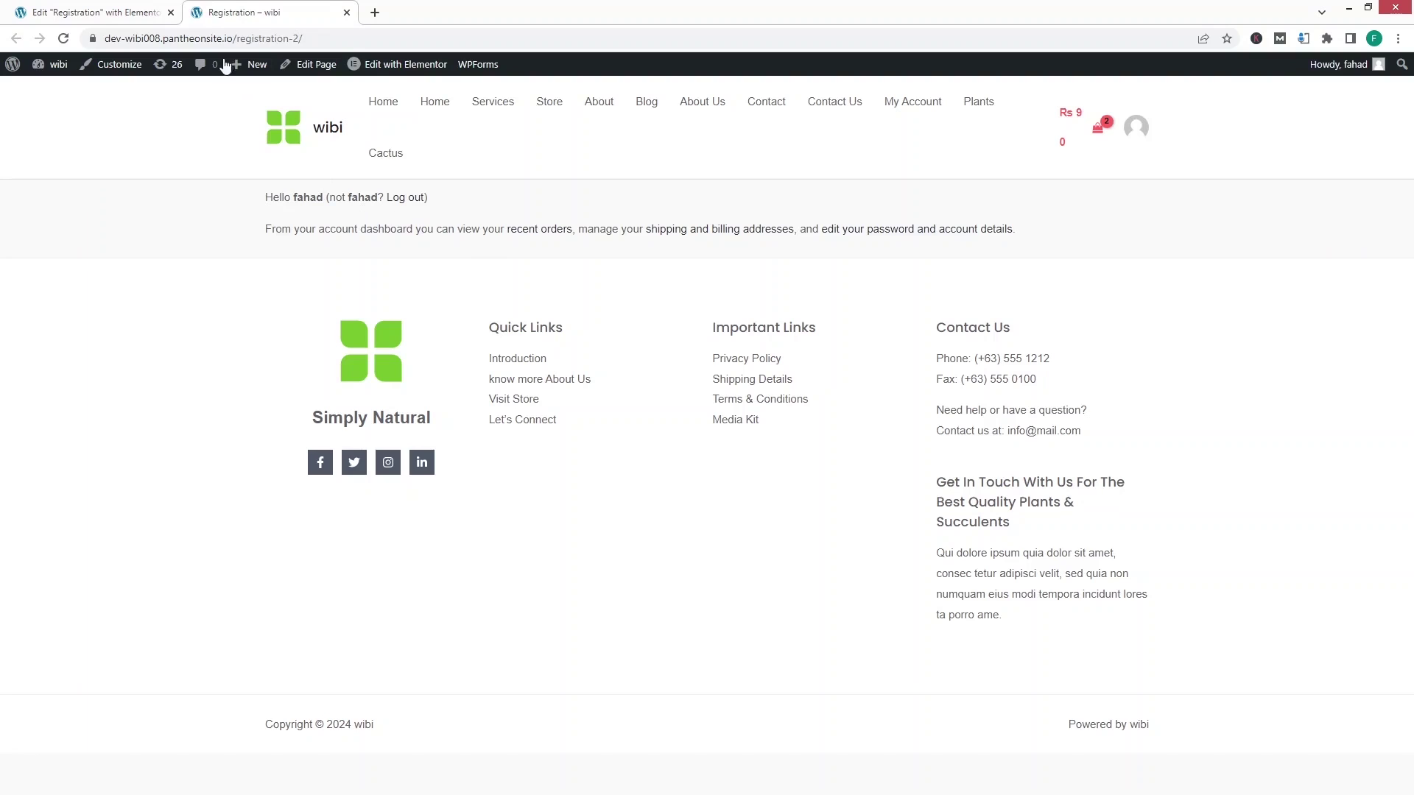
{"action": "left_click", "coordinate": [316, 36]}
{"action": "key", "text": "ctrl+c"}
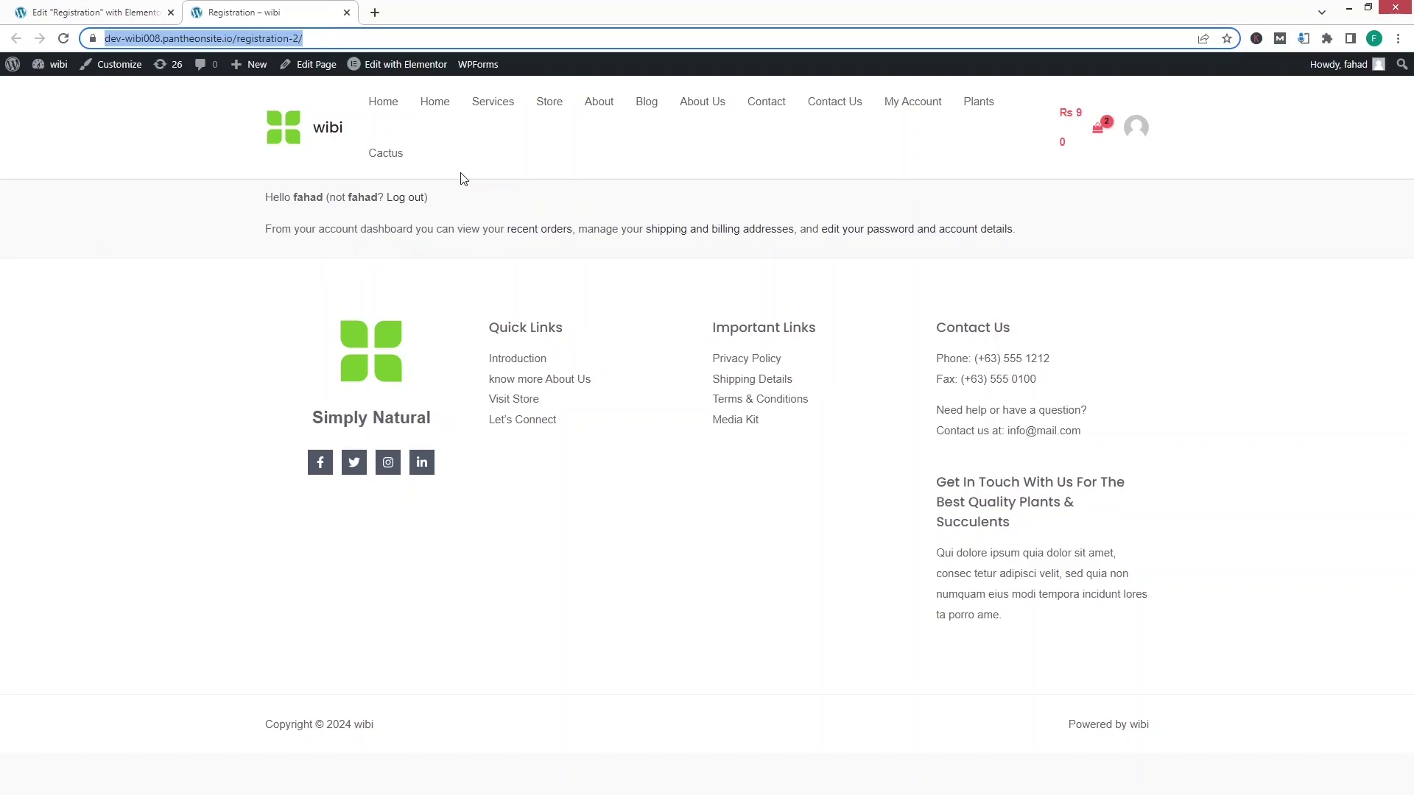
Step: View /registration-2/ logged out in Firefox, then compare the Login-only /my-account-2/ page
{"action": "key", "text": "alt+Tab"}
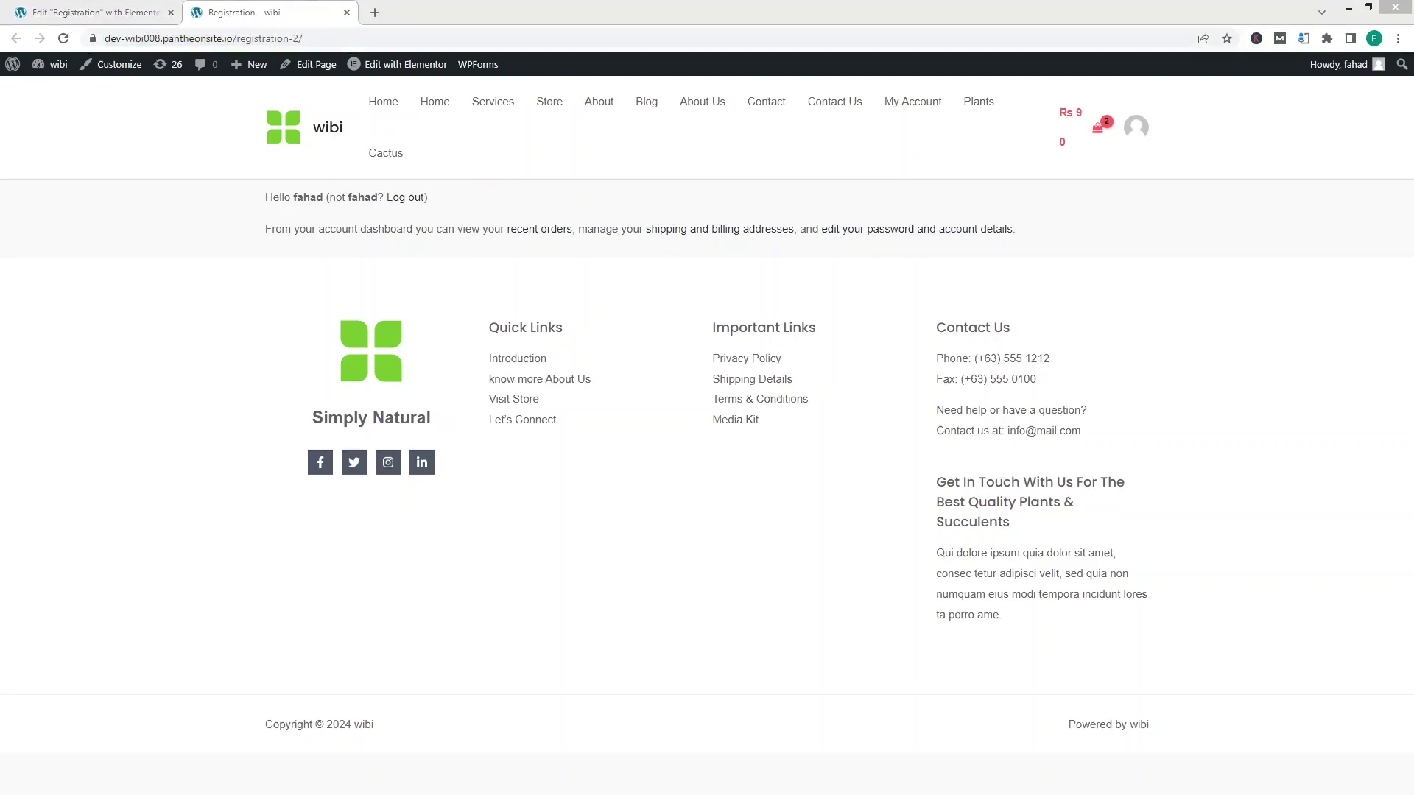
{"action": "key", "text": "ctrl+v"}
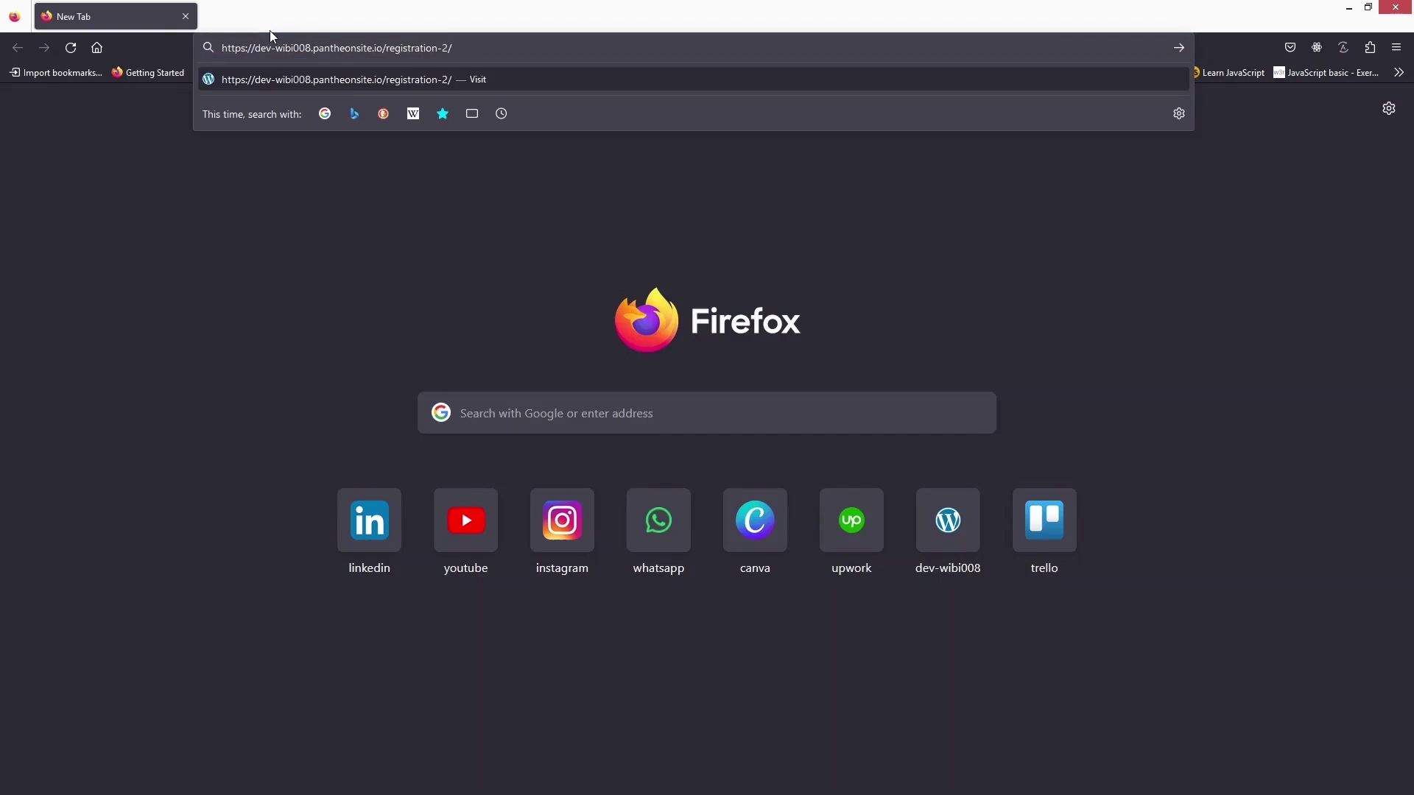
{"action": "key", "text": "Return"}
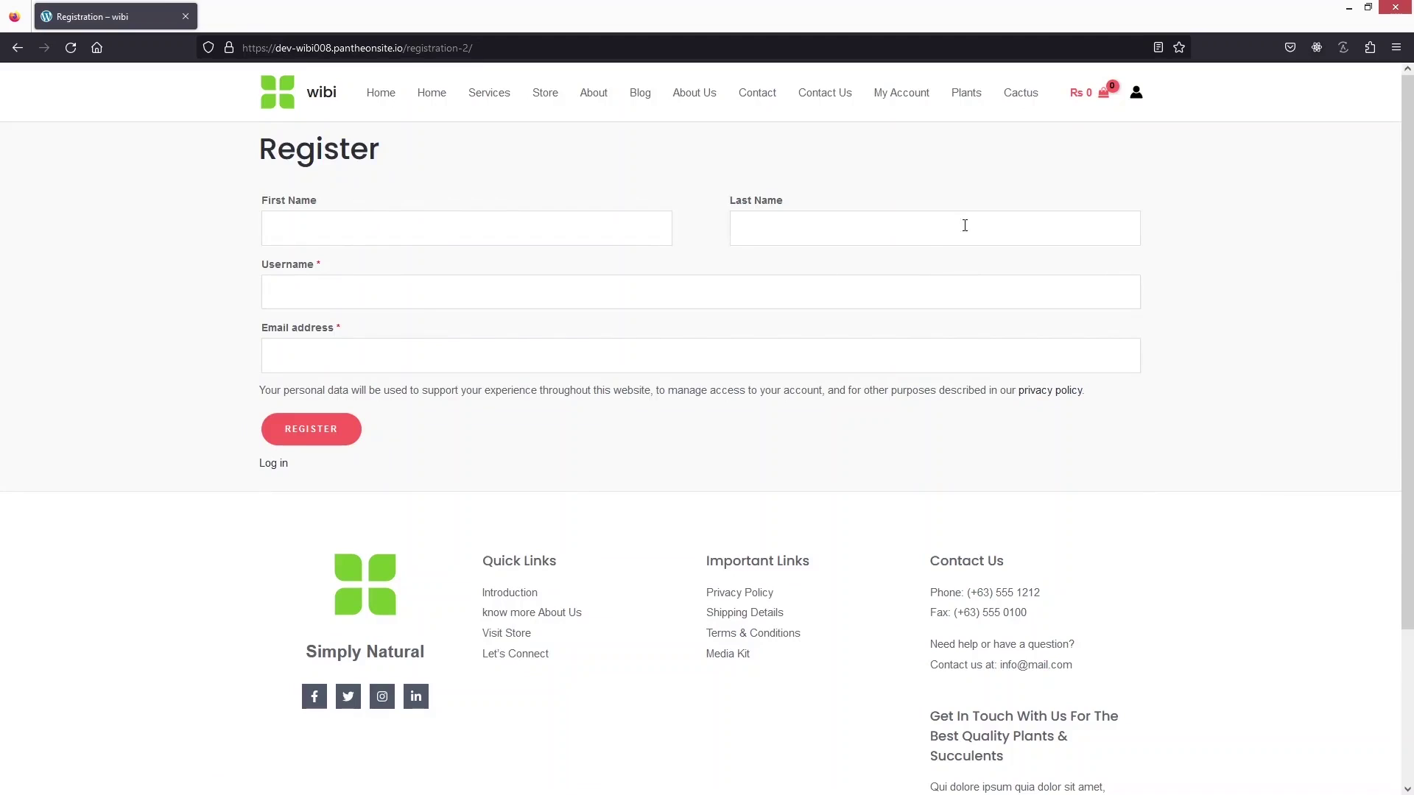
{"action": "left_click", "coordinate": [904, 101]}
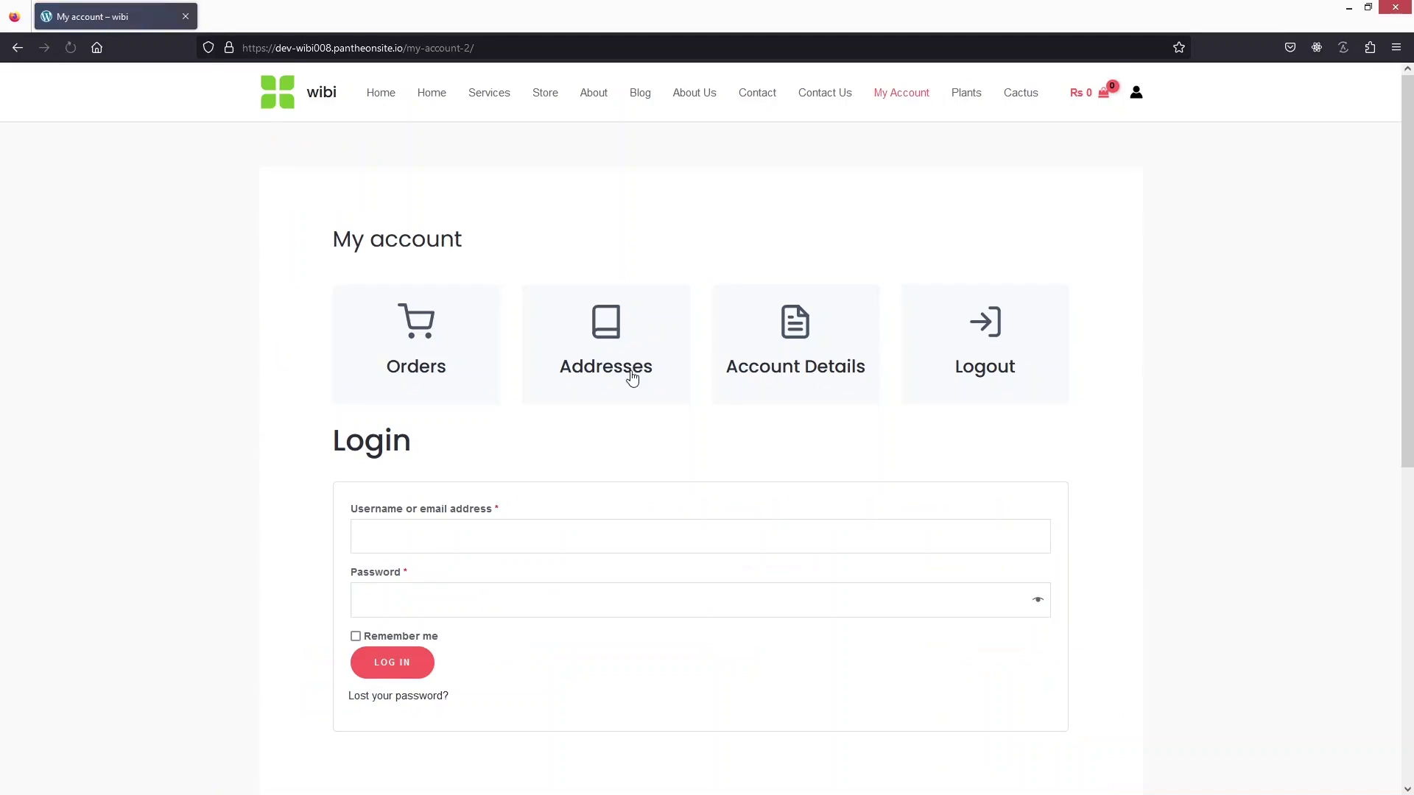
{"action": "scroll", "coordinate": [515, 404], "scroll_direction": "down", "scroll_amount": 2}
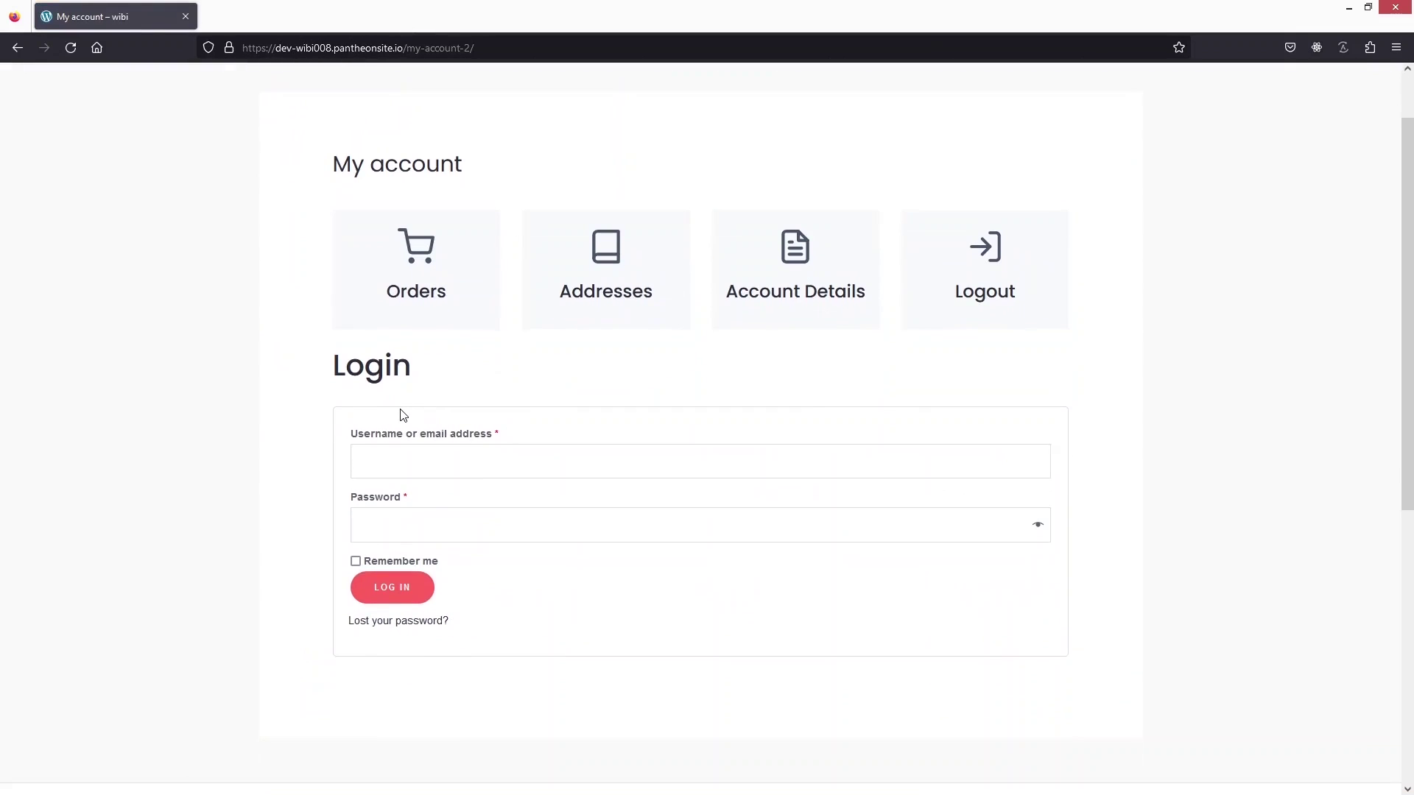